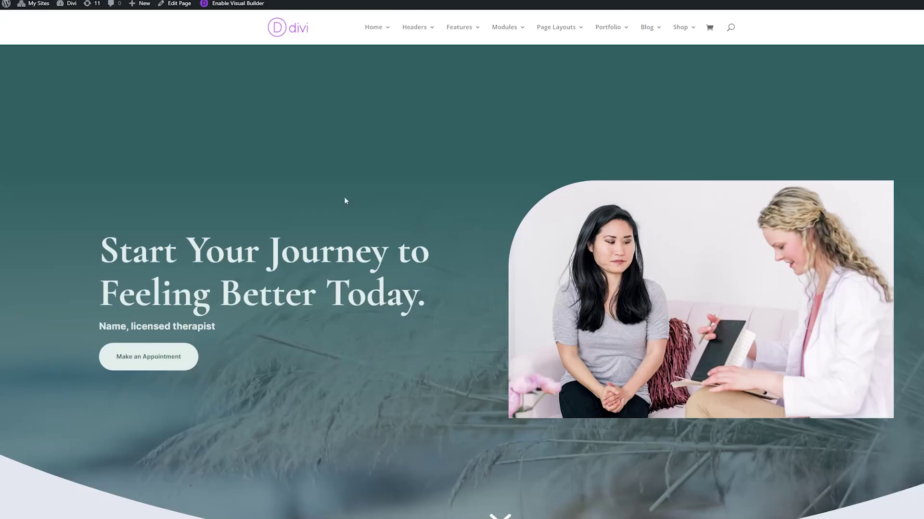
# Make the hero's scroll-down arrow orange and 100px, with a different icon shape
pyautogui.scroll(-3, 824, 433)
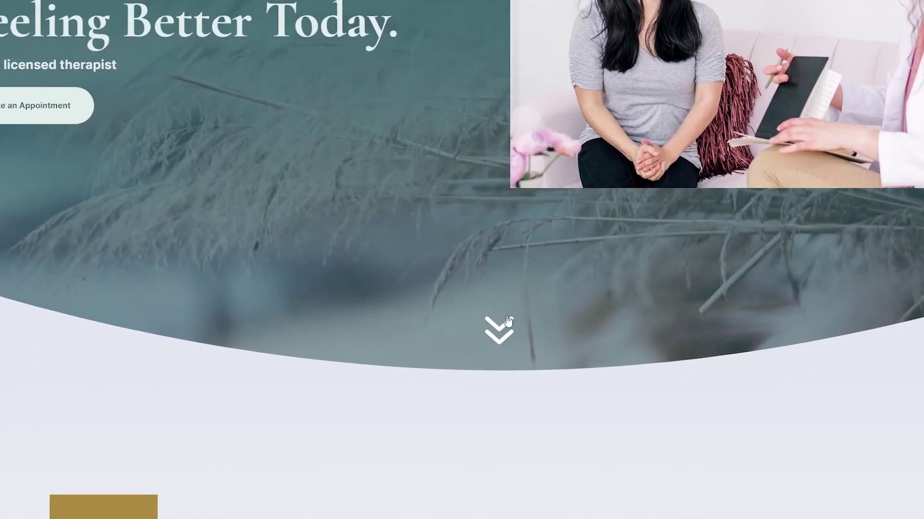
pyautogui.click(502, 339)
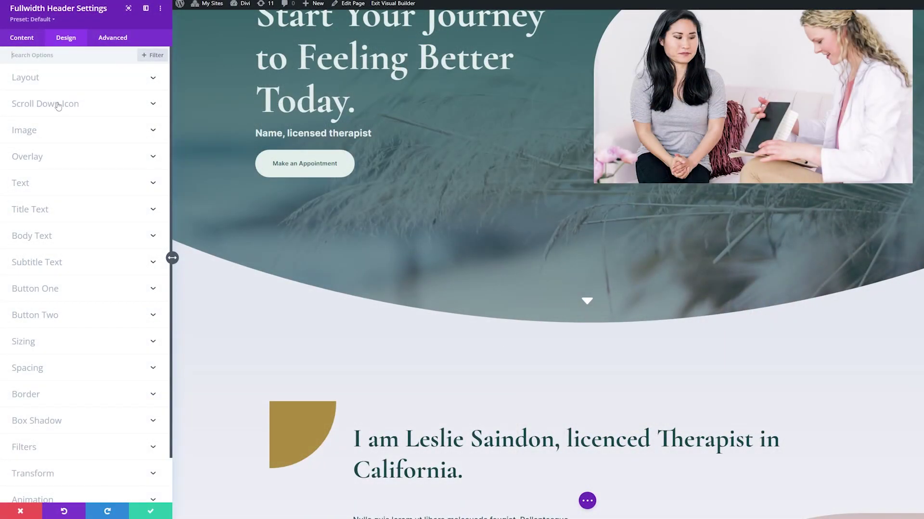
pyautogui.click(57, 102)
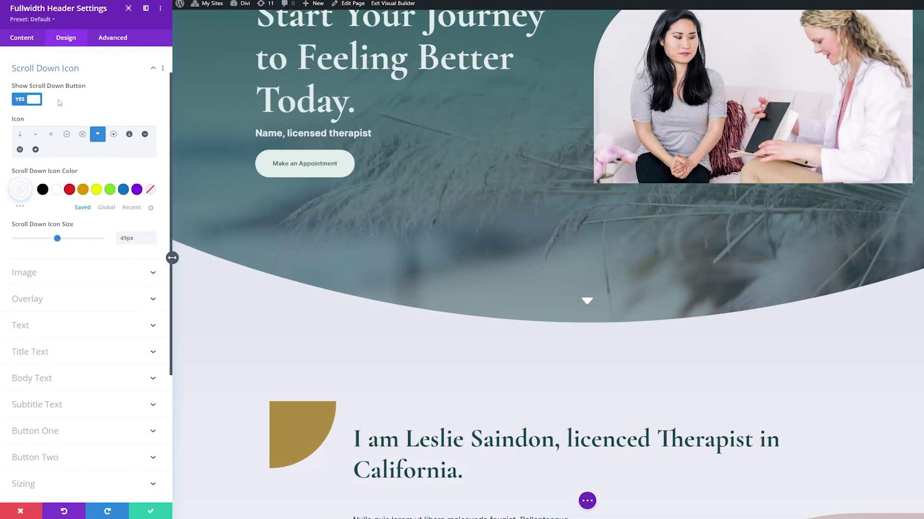
pyautogui.click(83, 180)
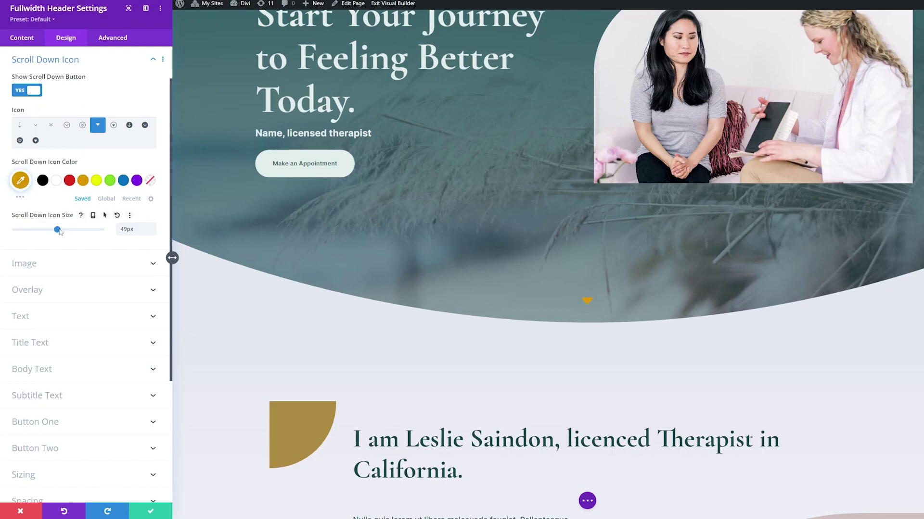
pyautogui.moveTo(57, 229); pyautogui.dragTo(116, 218)
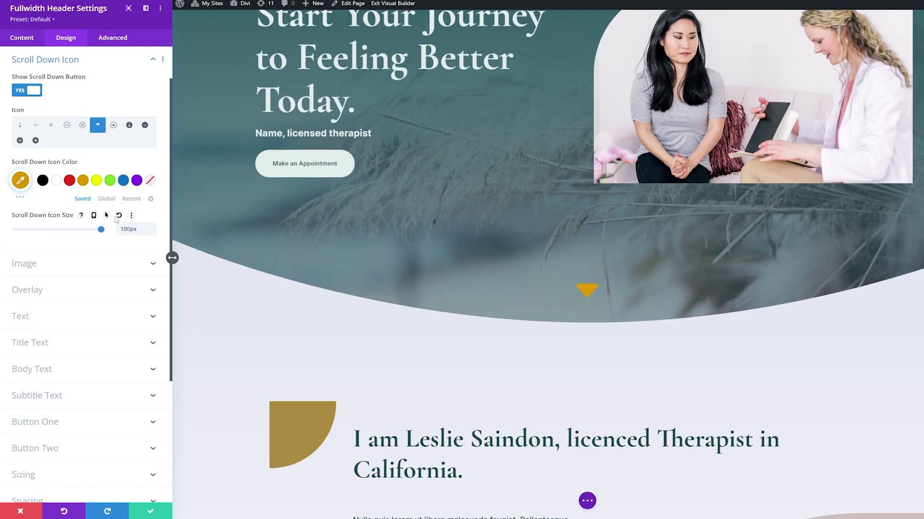
pyautogui.click(66, 126)
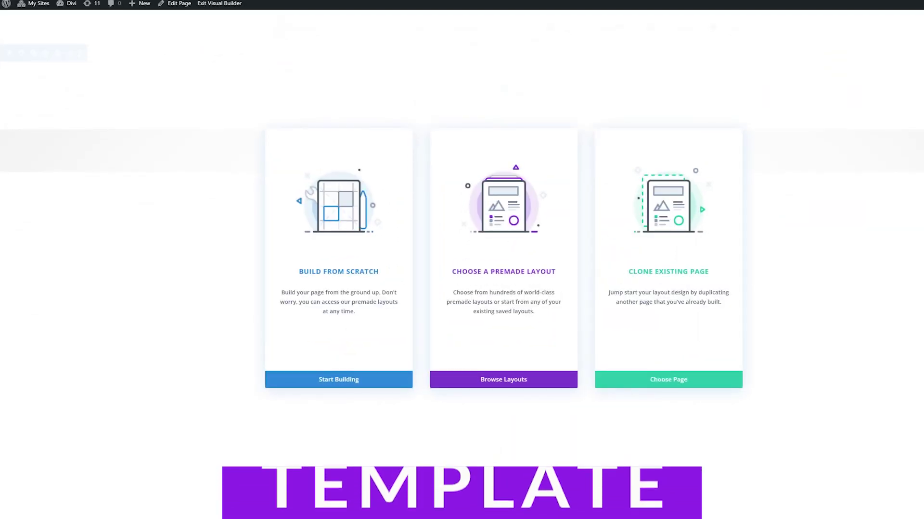
# Search the layout library for 'therap' and apply the Therapy Landing Page layout
pyautogui.click(542, 384)
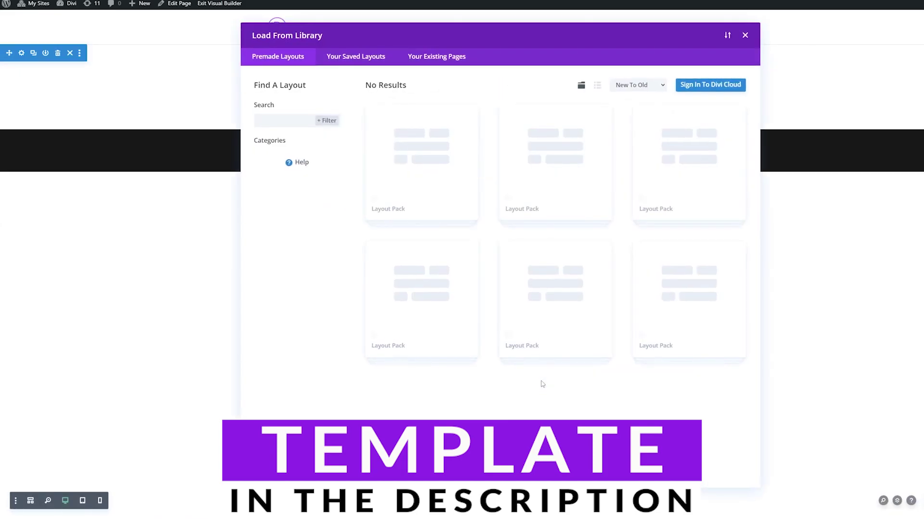
pyautogui.click(303, 119)
pyautogui.write('ther')
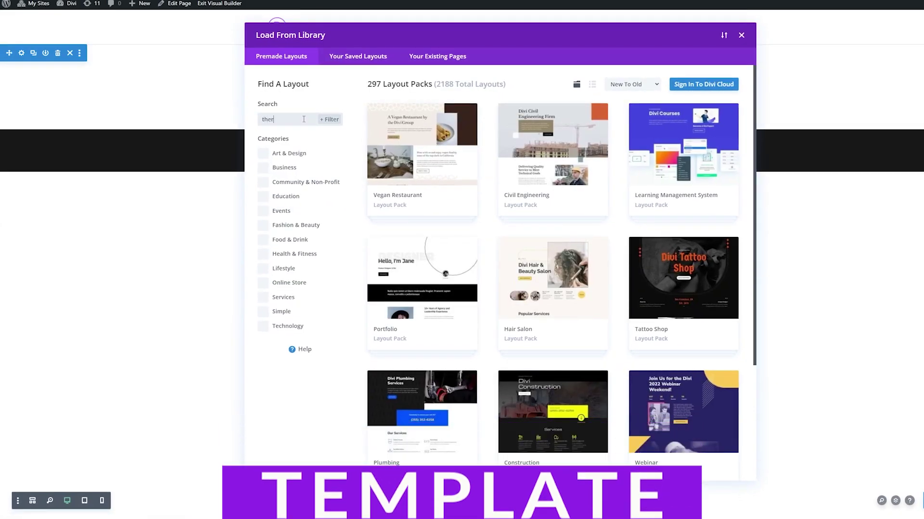
pyautogui.write('ap')
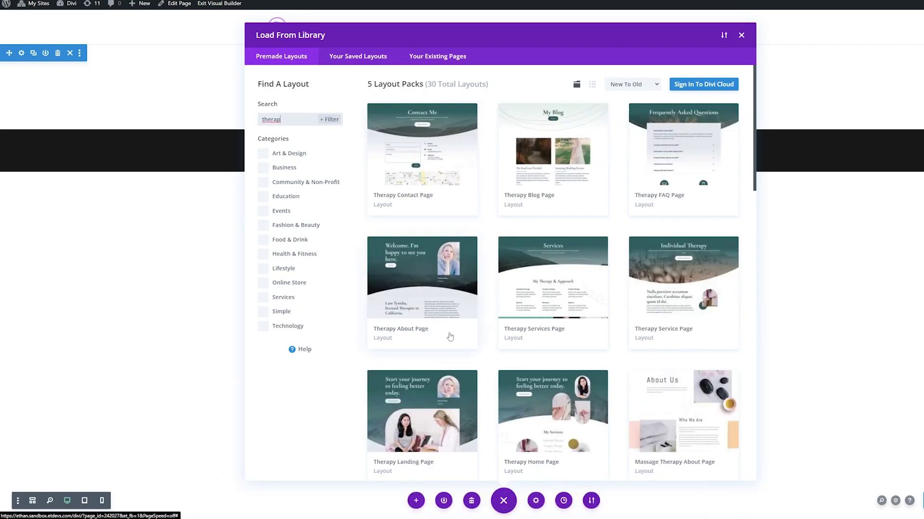
pyautogui.scroll(-1, 449, 346)
pyautogui.scroll(-3, 448, 347)
pyautogui.click(442, 270)
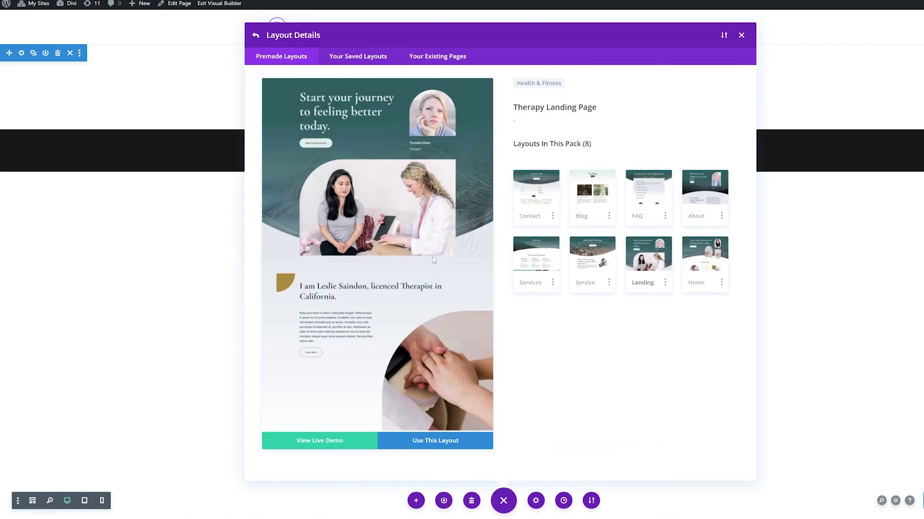
pyautogui.click(417, 442)
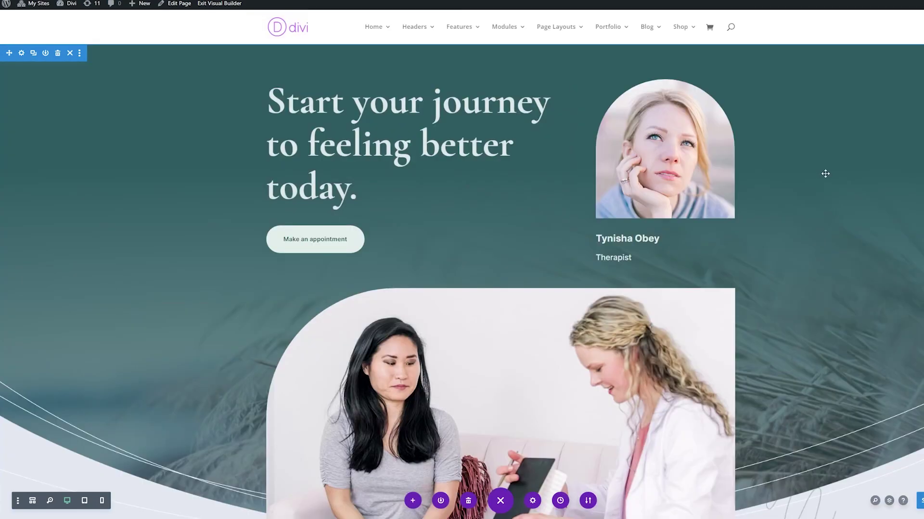
# Delete the layout's original hero section
pyautogui.scroll(-1, 789, 145)
pyautogui.scroll(1, 481, 279)
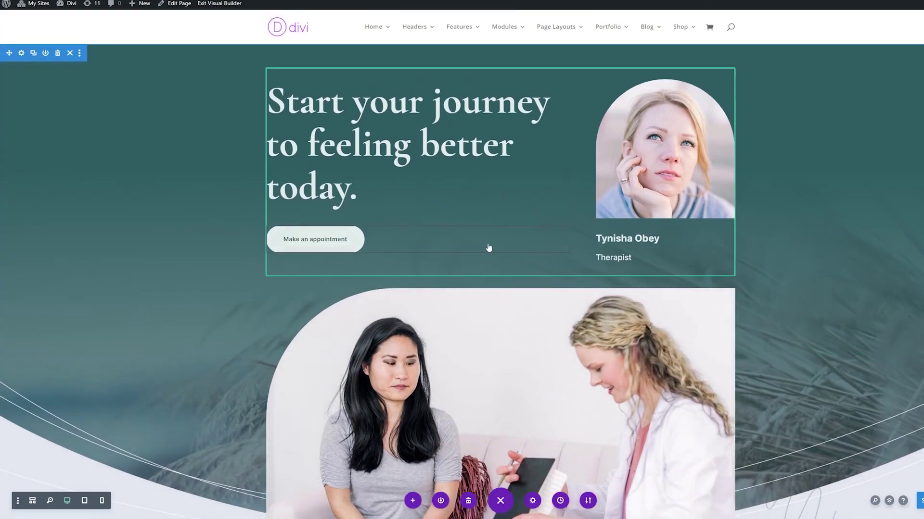
pyautogui.scroll(-8, 488, 248)
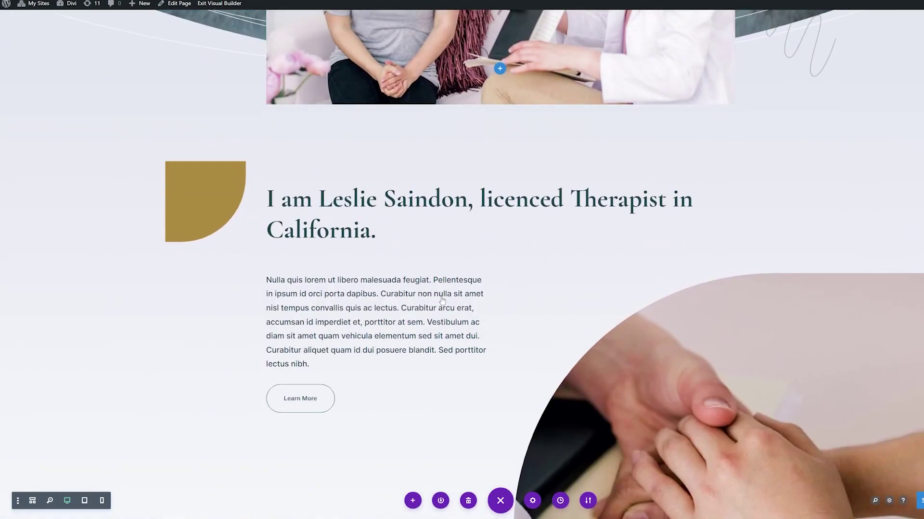
pyautogui.scroll(-2, 443, 293)
pyautogui.scroll(4, 444, 287)
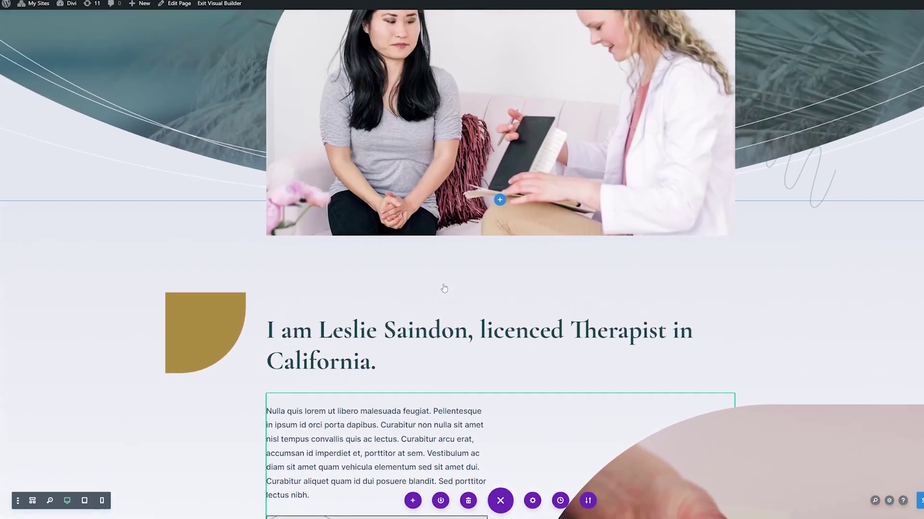
pyautogui.scroll(9, 444, 288)
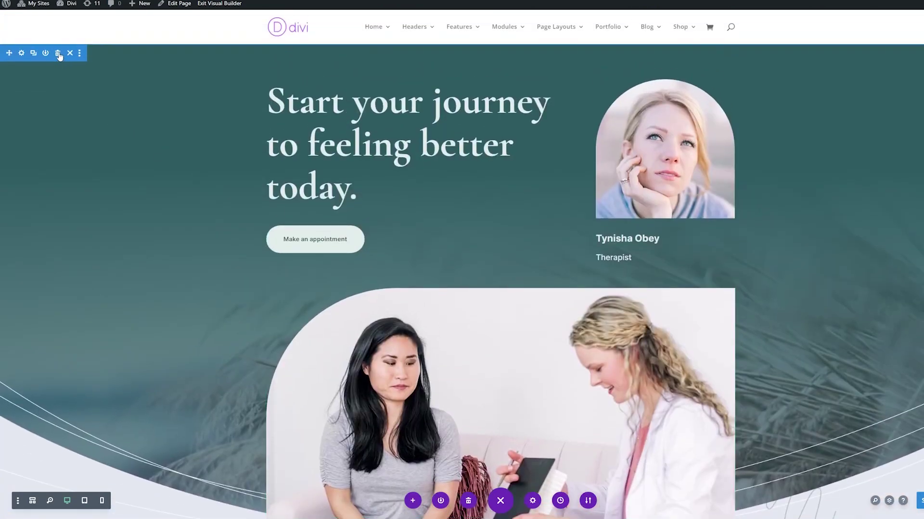
pyautogui.click(58, 54)
# Insert a new fullwidth section containing a Fullwidth Header module at the top
pyautogui.scroll(-5, 500, 312)
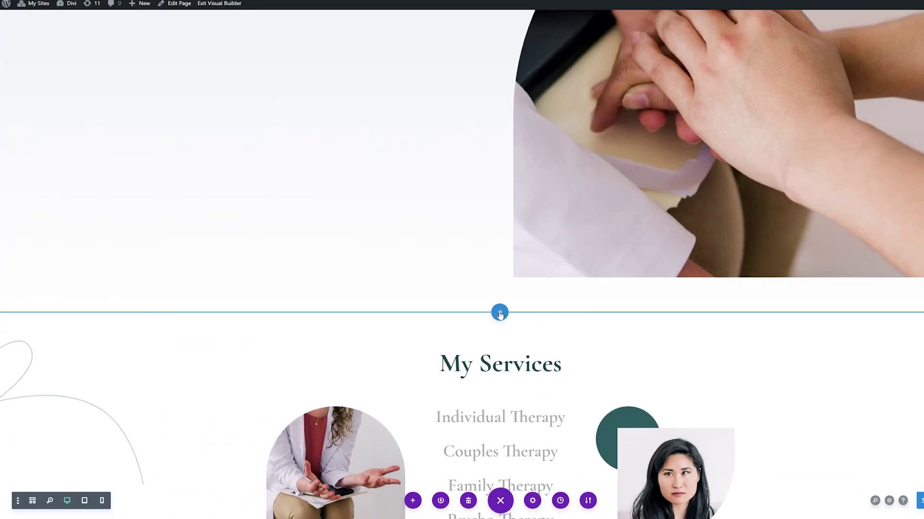
pyautogui.click(499, 314)
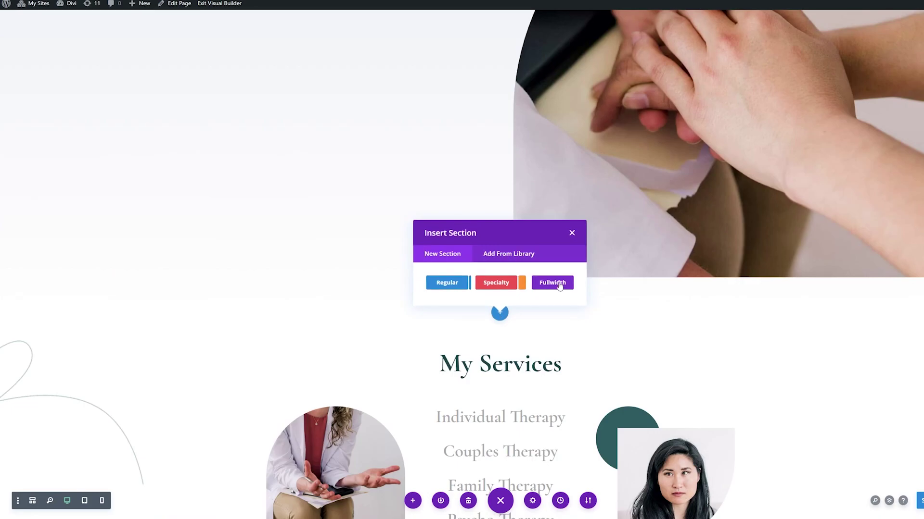
pyautogui.click(558, 284)
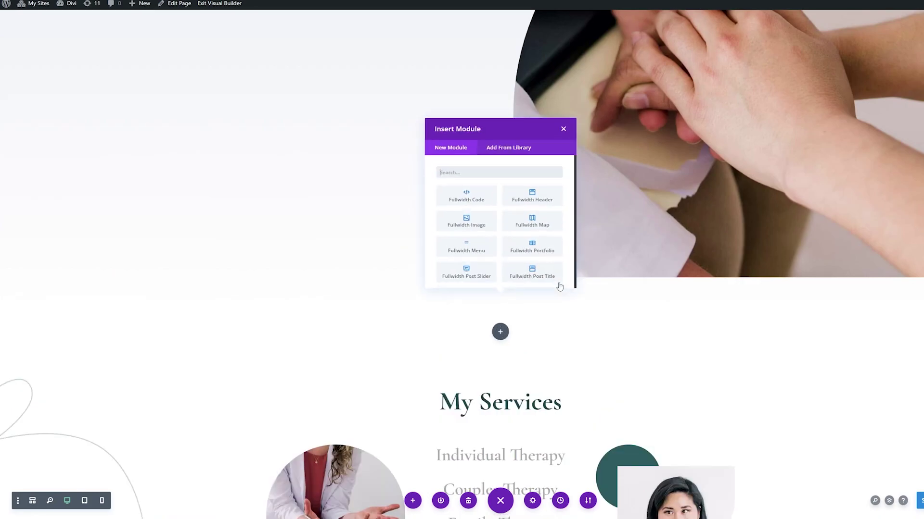
pyautogui.click(533, 179)
pyautogui.click(142, 509)
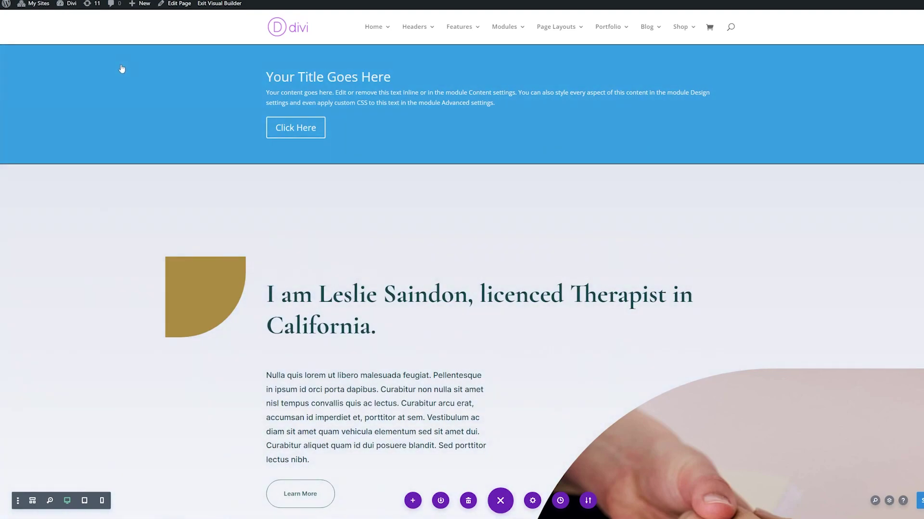
# Add a curved bottom divider in #e5e8f0, 10vw tall, to the header section and save
pyautogui.moveTo(89, 78)
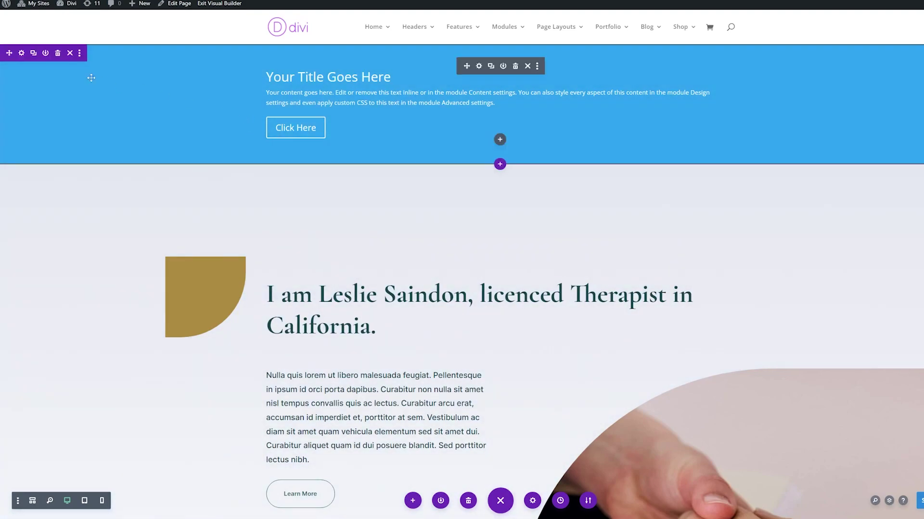
pyautogui.click(22, 54)
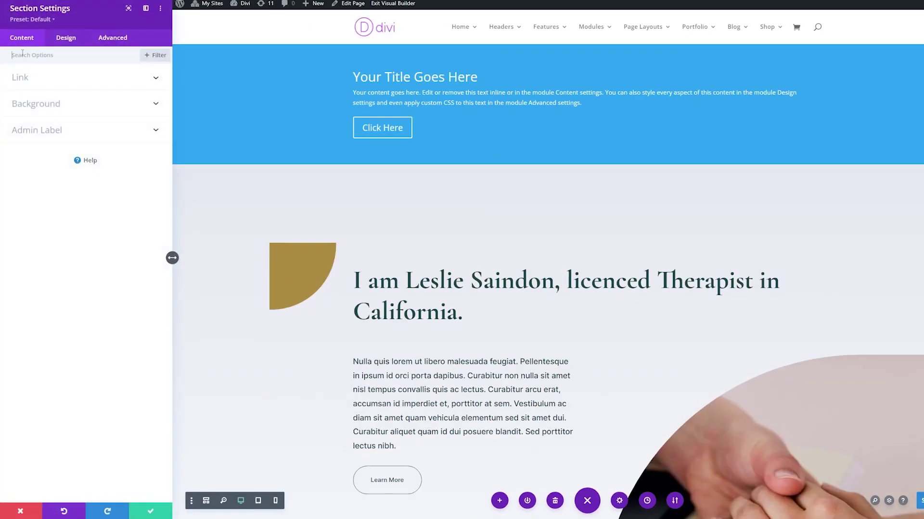
pyautogui.click(60, 39)
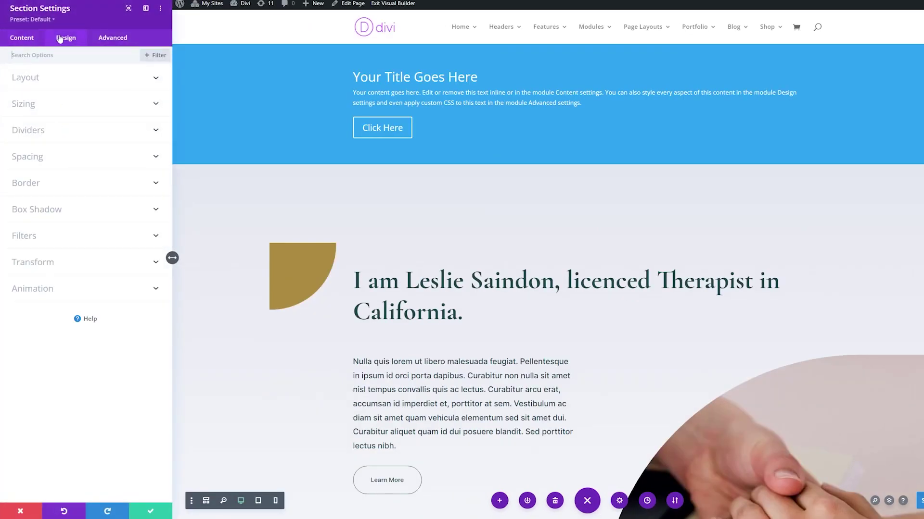
pyautogui.click(35, 130)
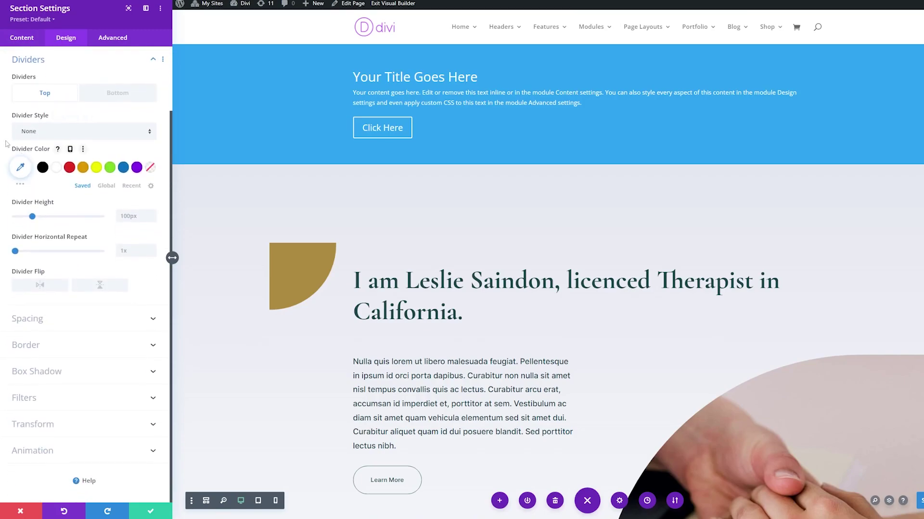
pyautogui.click(113, 94)
pyautogui.click(62, 136)
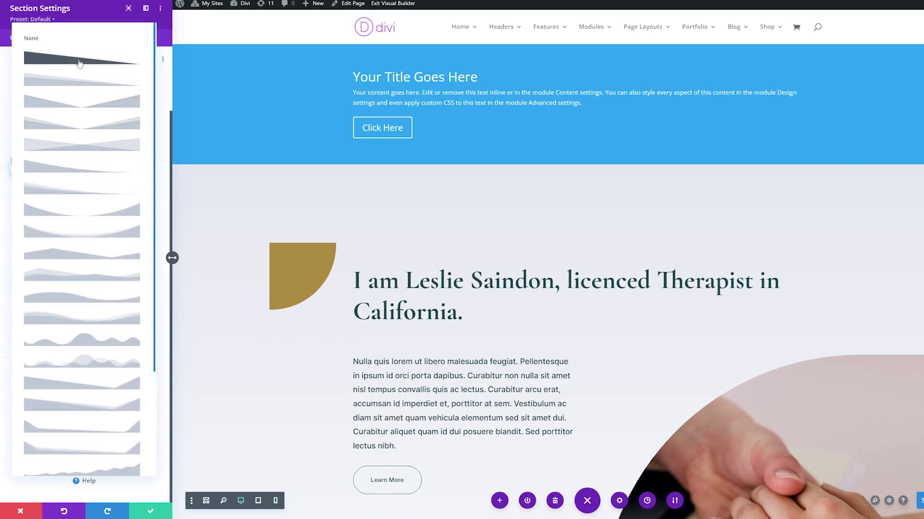
pyautogui.click(39, 212)
pyautogui.click(22, 171)
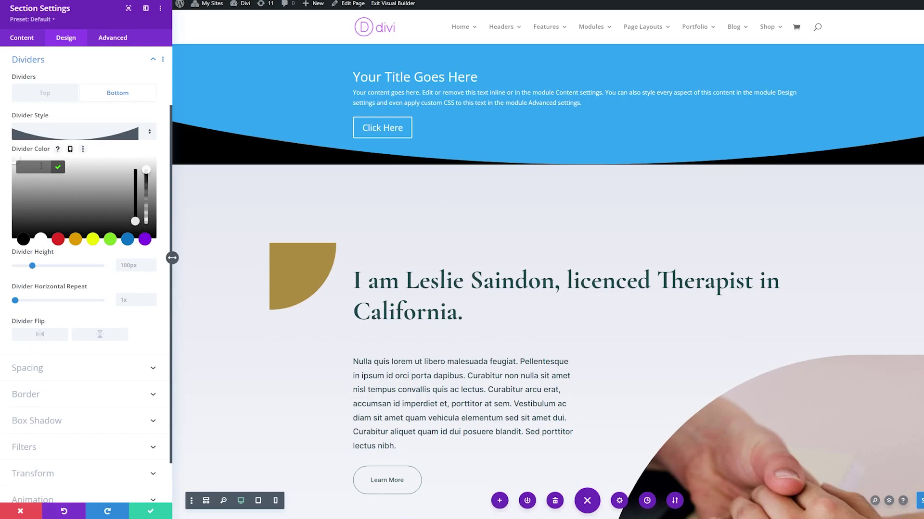
pyautogui.write('#e5e8f0')
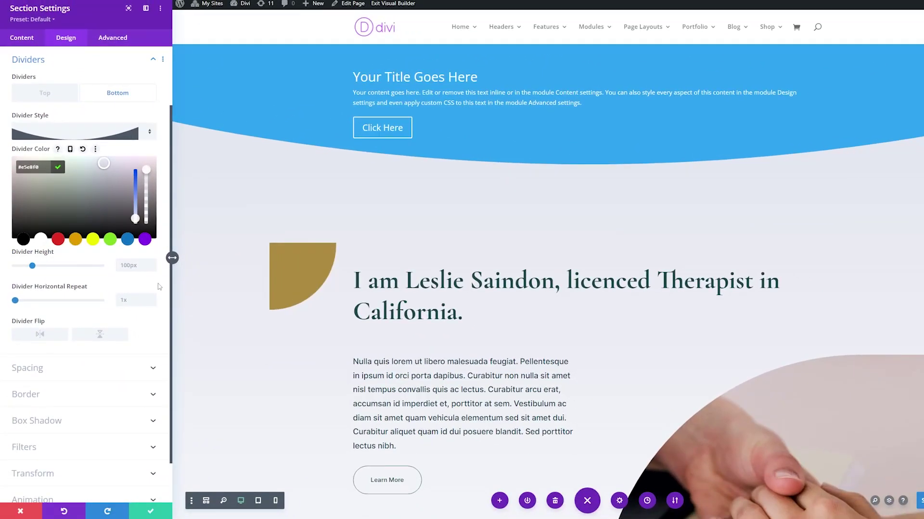
pyautogui.click(137, 265)
pyautogui.write('10vw')
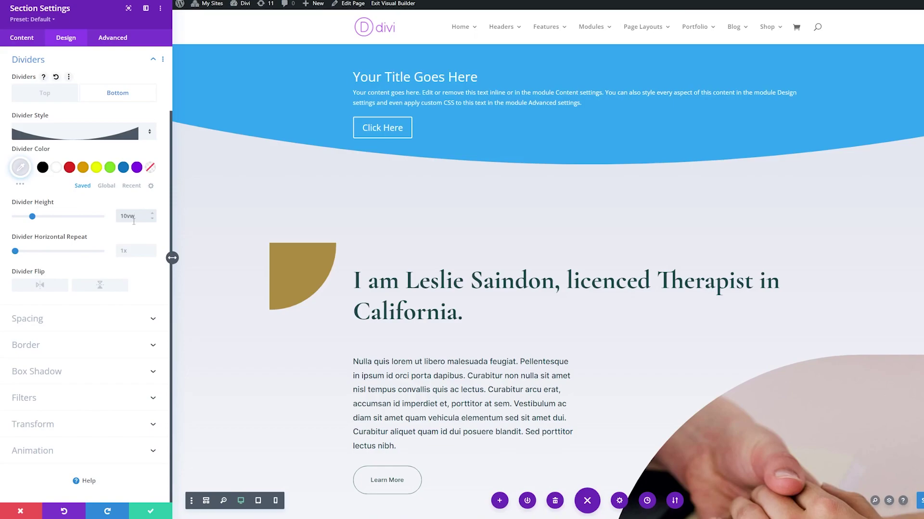
pyautogui.click(153, 511)
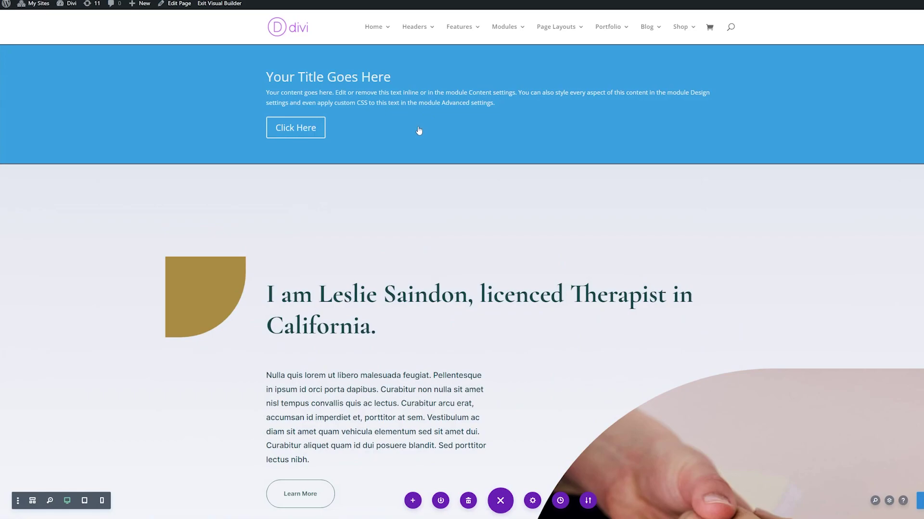
# Title 'Start Your Journey to Feeling Better Today.', therapist subtitle, 'Make an Appointment' button, body text removed
pyautogui.moveTo(417, 128)
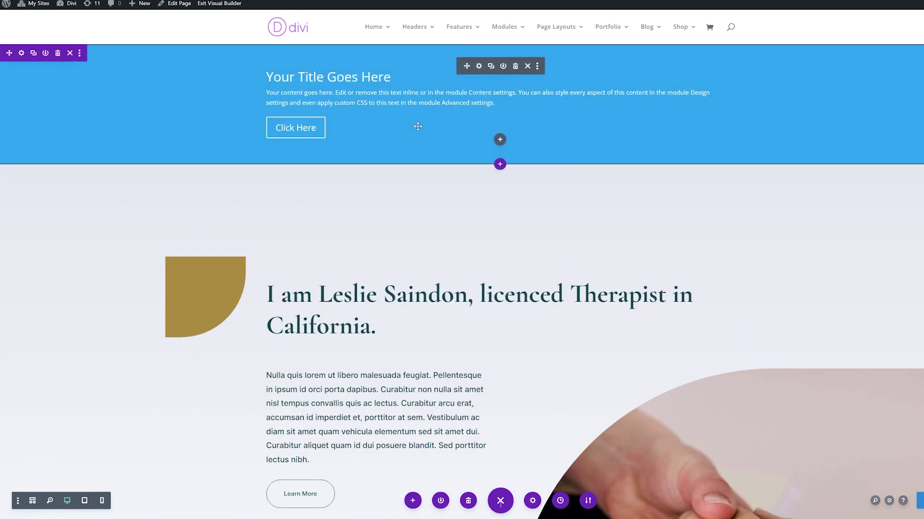
pyautogui.click(479, 68)
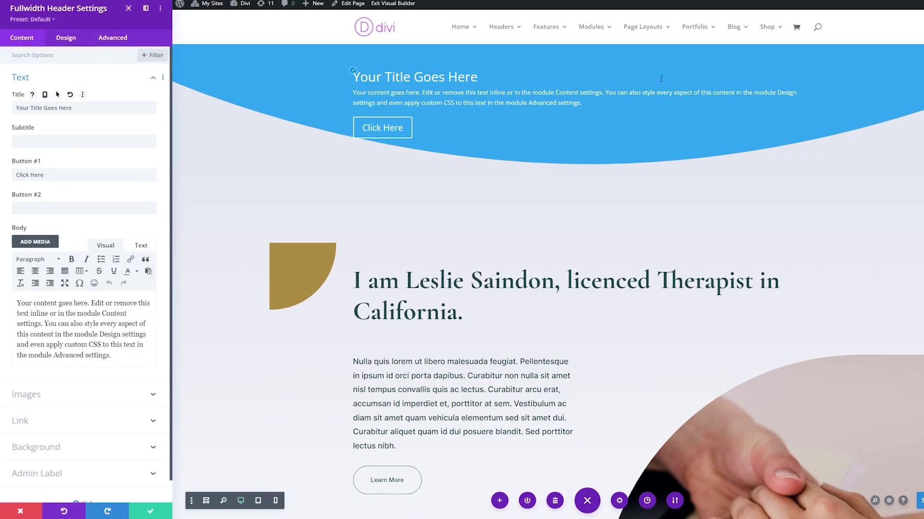
pyautogui.tripleClick(88, 107)
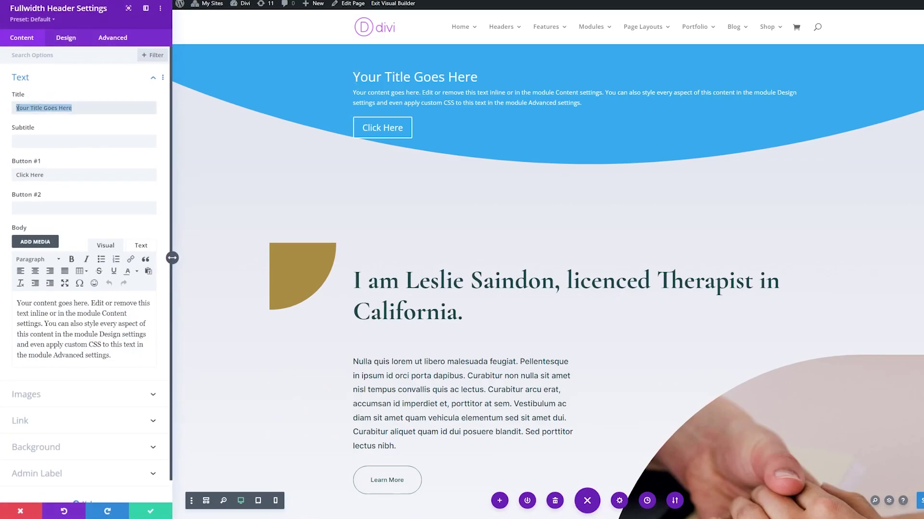
pyautogui.write('Start Your Journey to Feeling Better Today.')
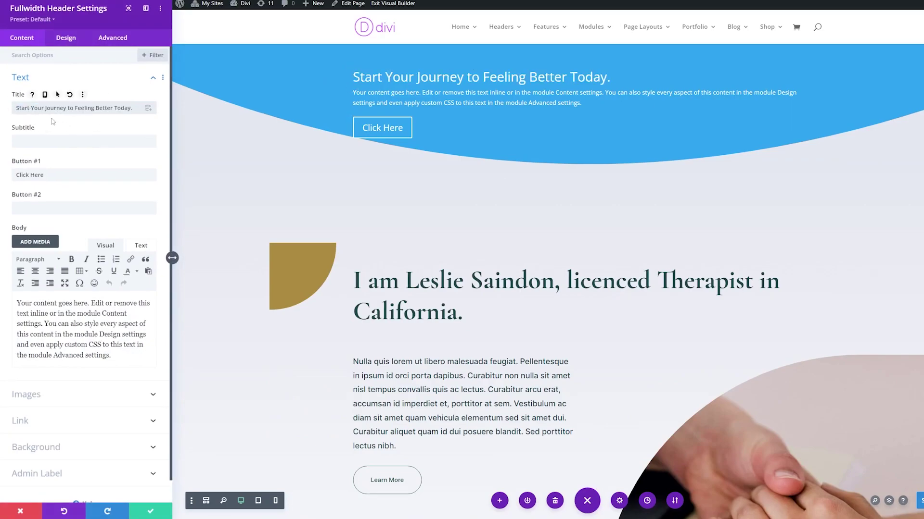
pyautogui.click(61, 142)
pyautogui.hotkey('ctrl', 'v')
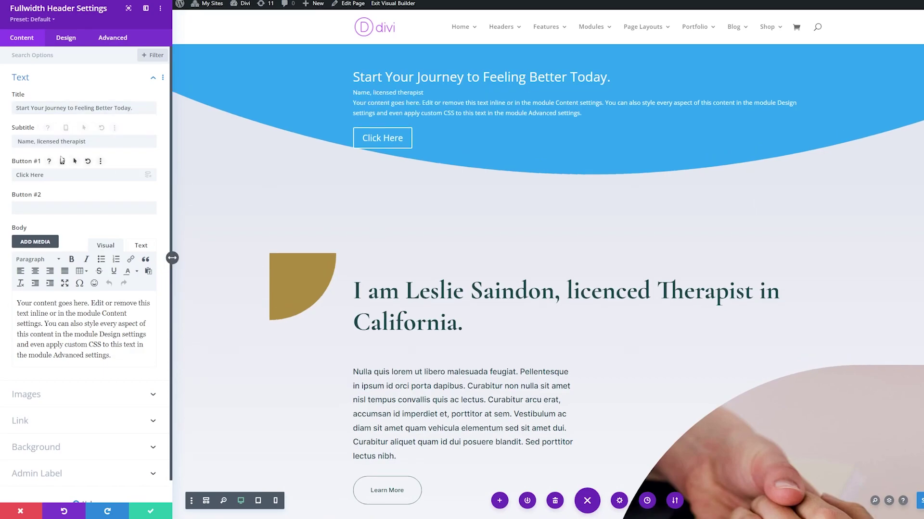
pyautogui.tripleClick(54, 176)
pyautogui.write('make an Appointment')
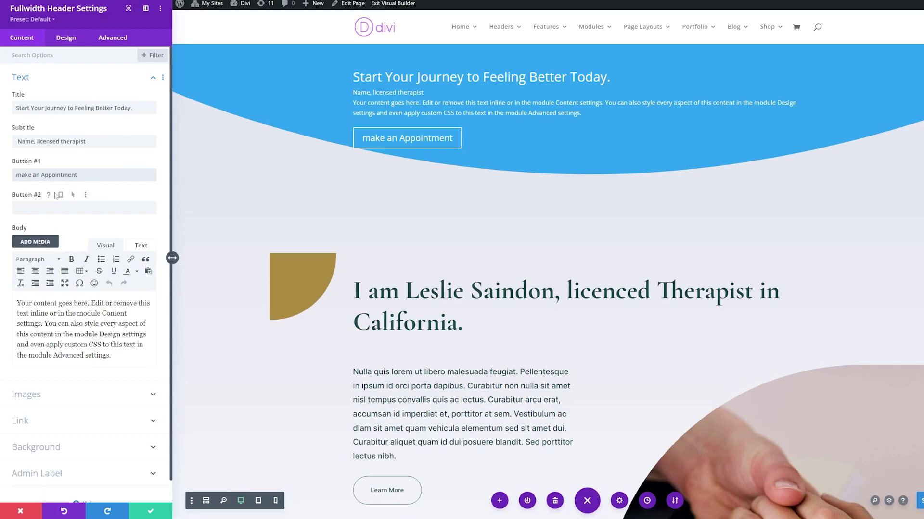
pyautogui.moveTo(112, 356); pyautogui.dragTo(17, 274)
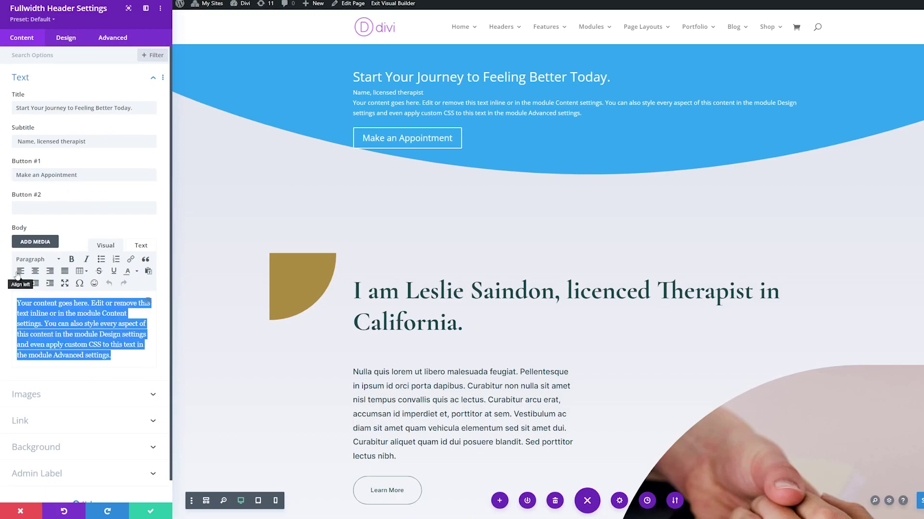
pyautogui.press('BackSpace')
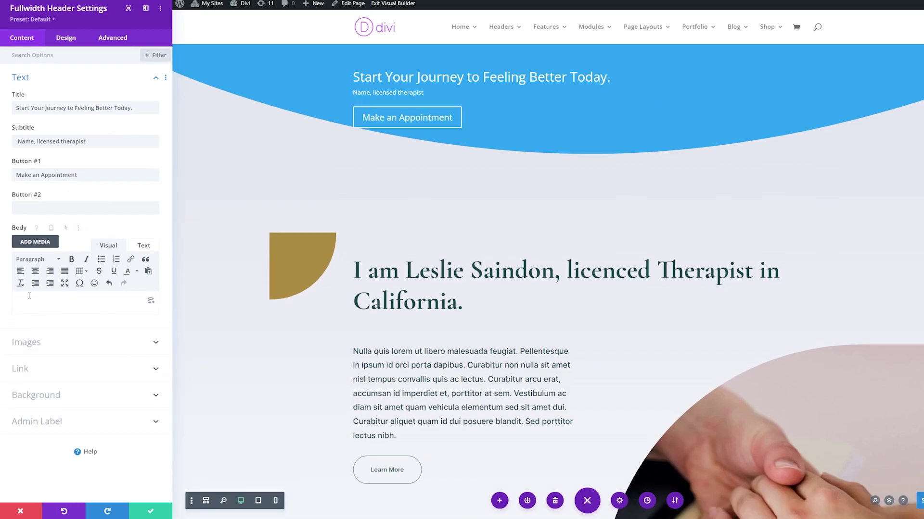
# Set the doctor-consultation photo from the Media Library as the header image
pyautogui.click(36, 342)
pyautogui.click(86, 271)
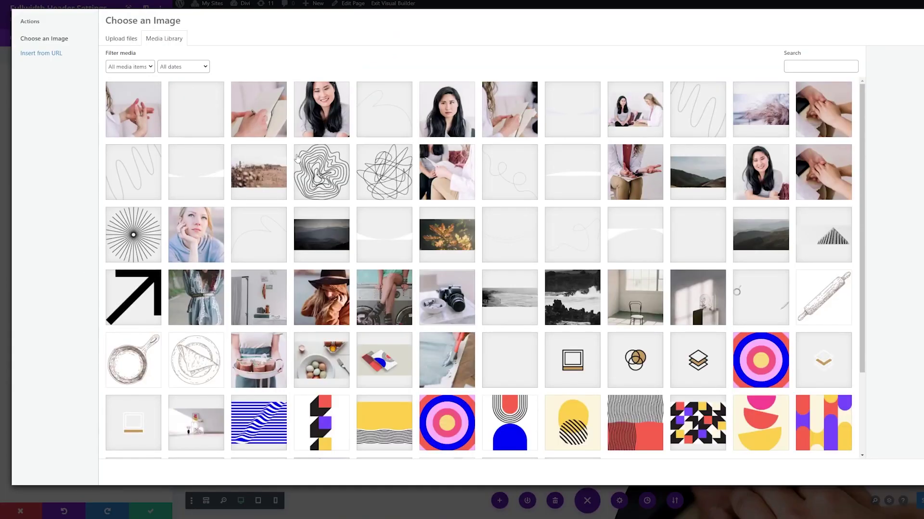
pyautogui.click(635, 111)
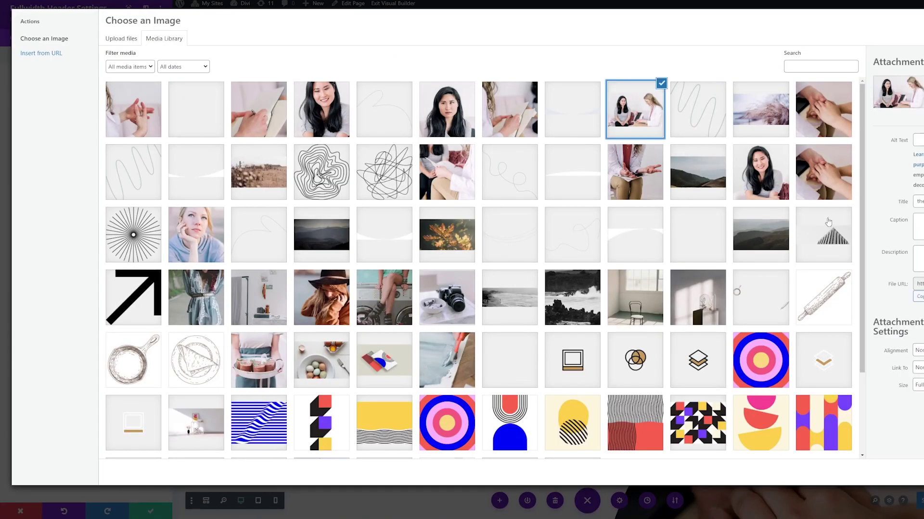
pyautogui.click(904, 473)
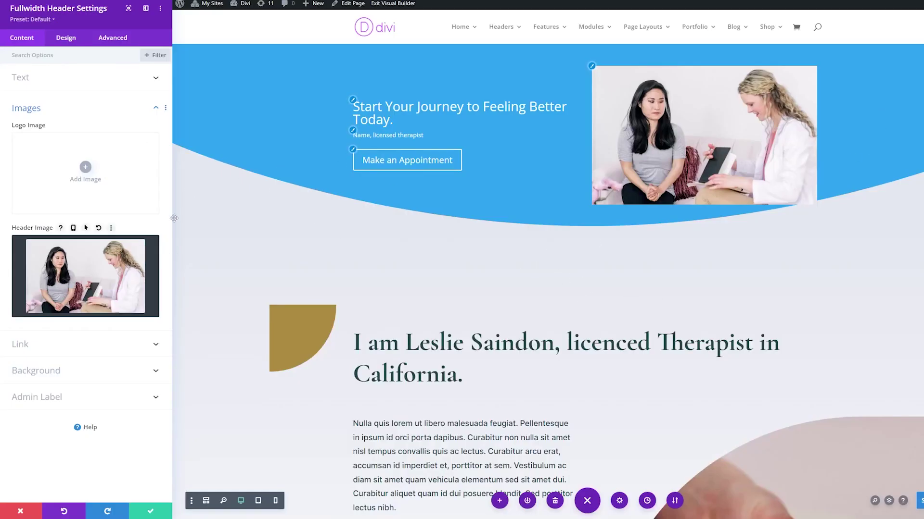
# Replace the blue background with a gradient whose first stop is dark teal #2e5b61 at 24%
pyautogui.click(38, 371)
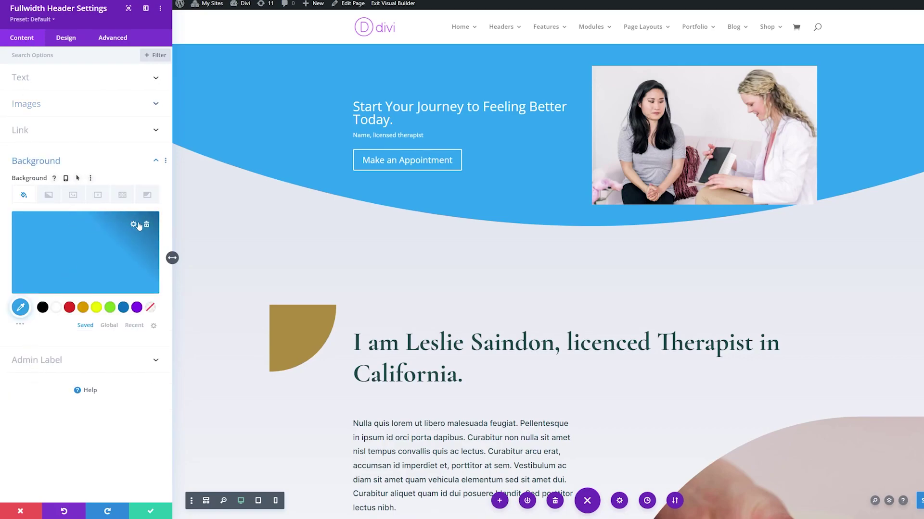
pyautogui.click(146, 225)
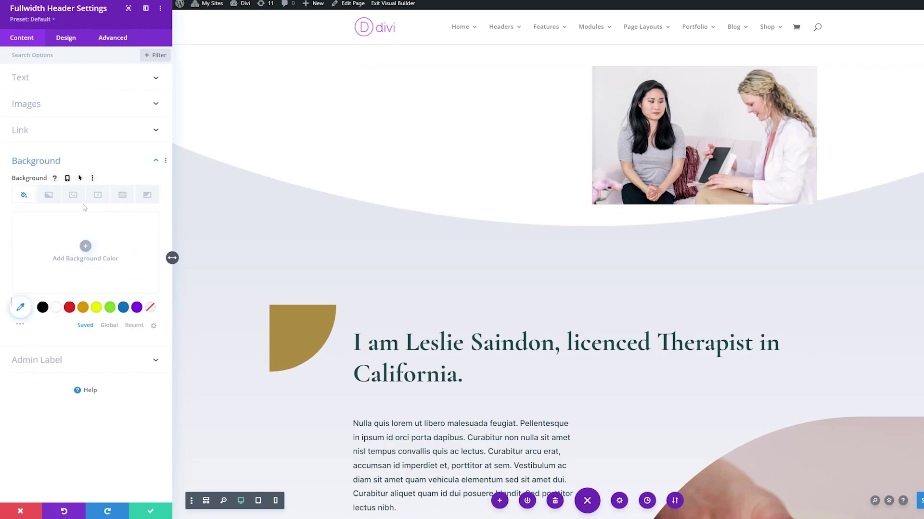
pyautogui.click(48, 196)
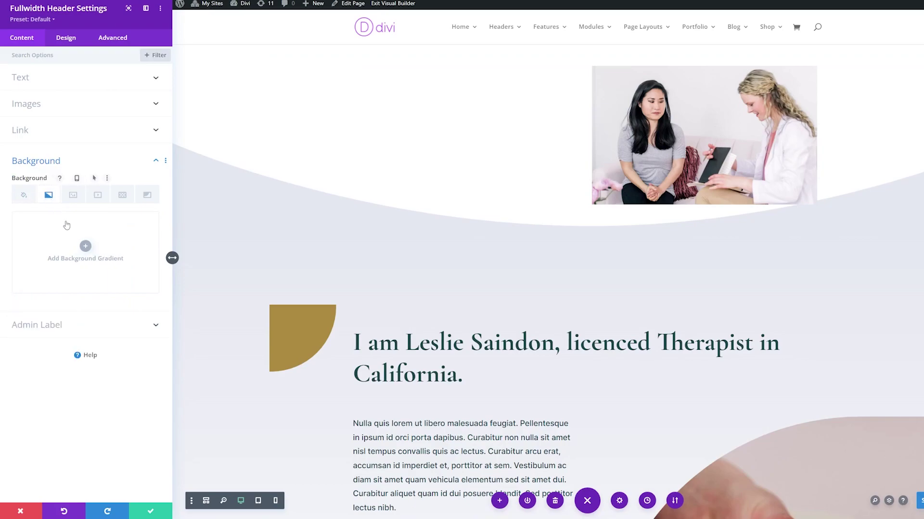
pyautogui.click(85, 246)
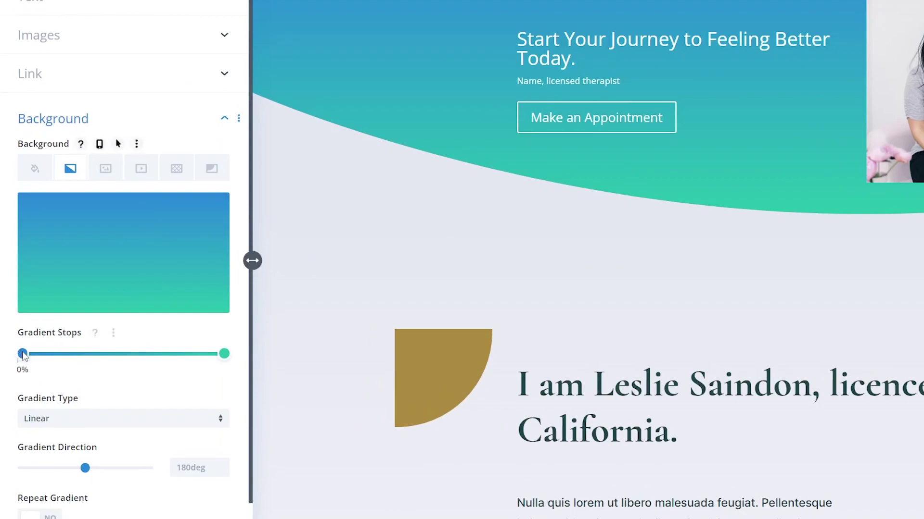
pyautogui.moveTo(15, 322); pyautogui.dragTo(63, 326)
pyautogui.moveTo(92, 357); pyautogui.dragTo(76, 357)
pyautogui.click(74, 354)
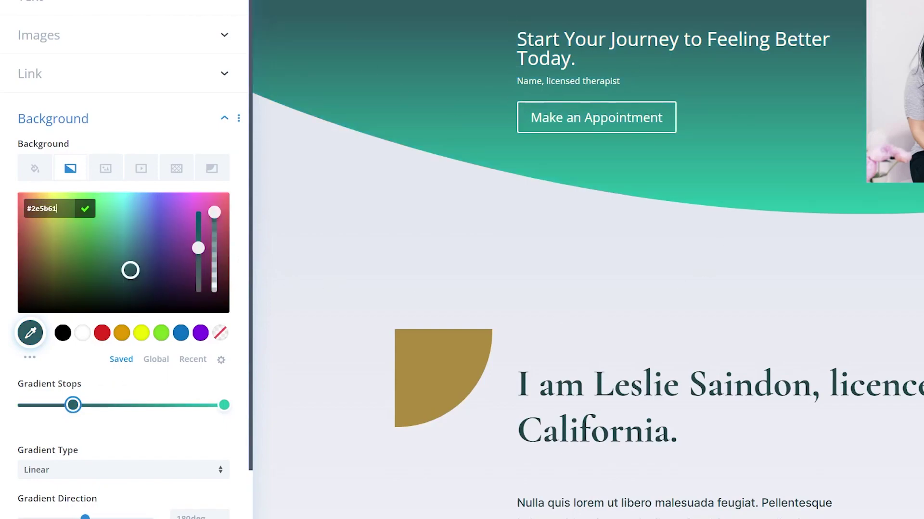
# Set the end stop to rgba(46,91,97,0.5) and place the gradient above the background image
pyautogui.click(223, 406)
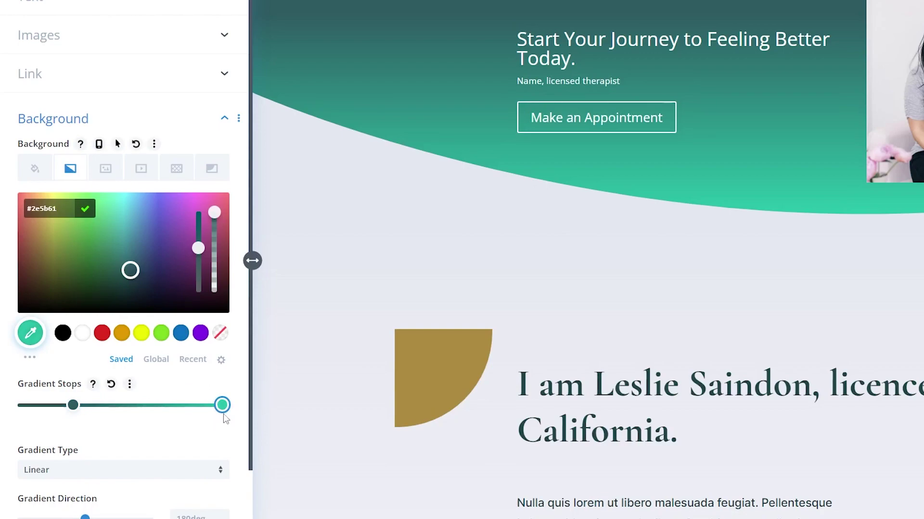
pyautogui.click(39, 213)
pyautogui.hotkey('ctrl', 'v')
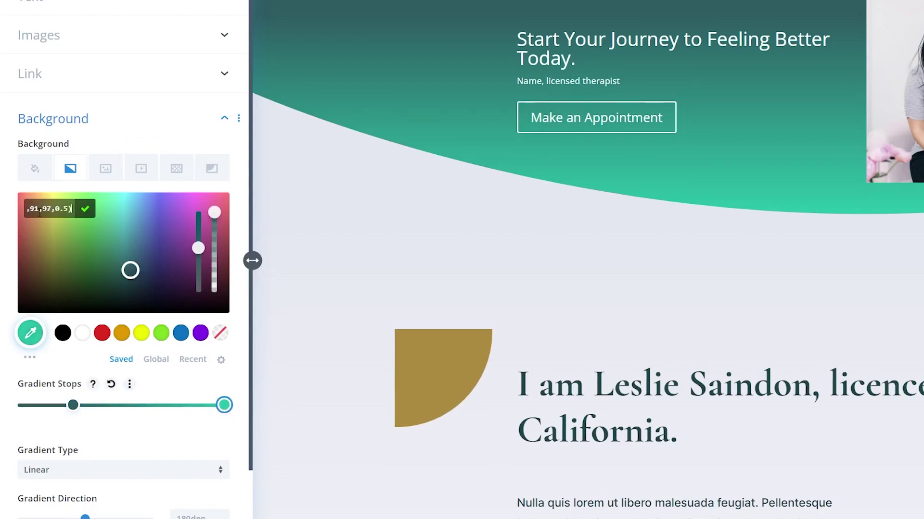
pyautogui.press('Return')
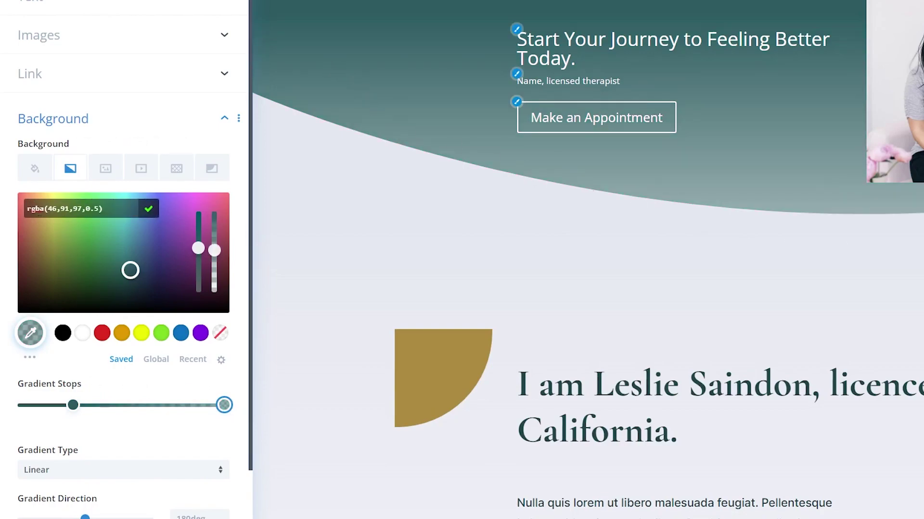
pyautogui.scroll(-4, 92, 391)
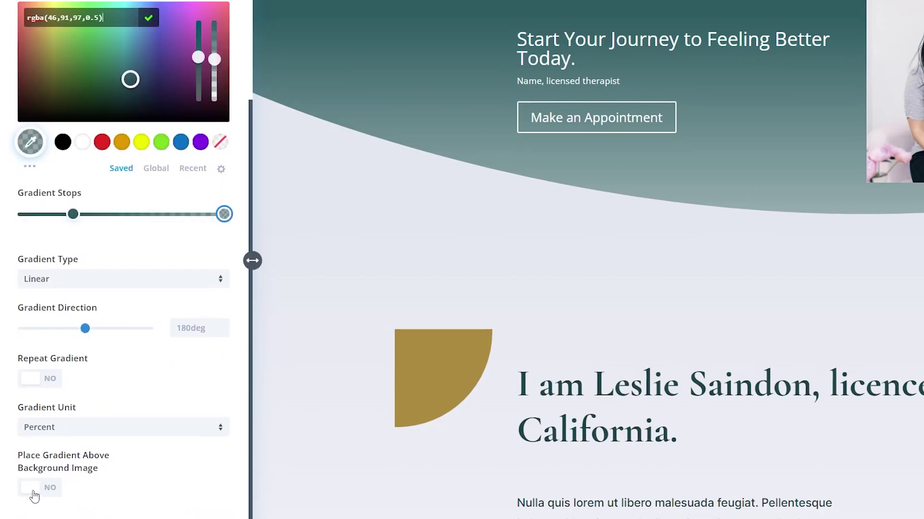
pyautogui.click(33, 492)
pyautogui.click(32, 492)
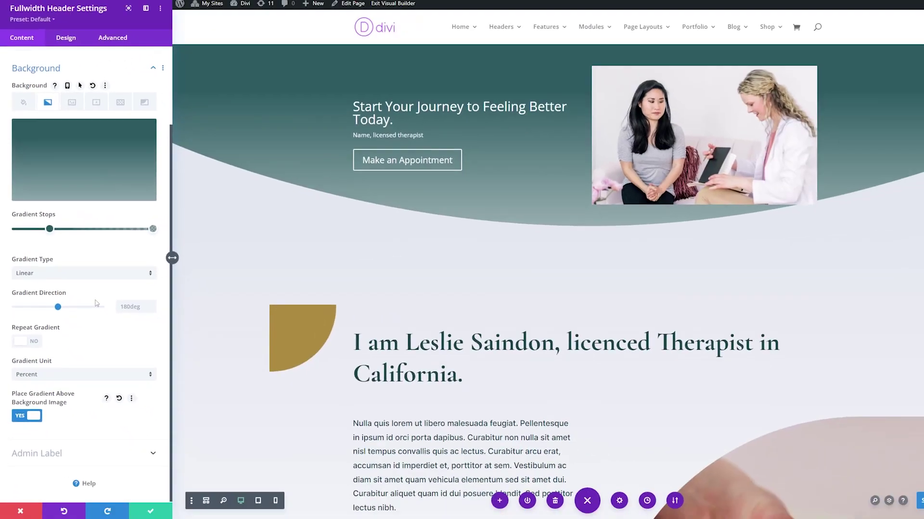
pyautogui.scroll(1, 113, 93)
pyautogui.click(72, 140)
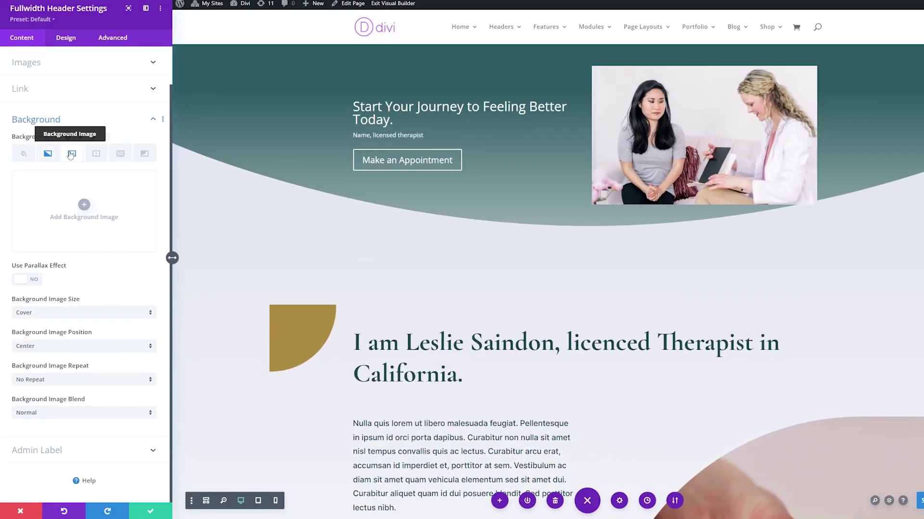
# Choose the pampas-grass photo from the Media Library as the hero background image
pyautogui.click(85, 205)
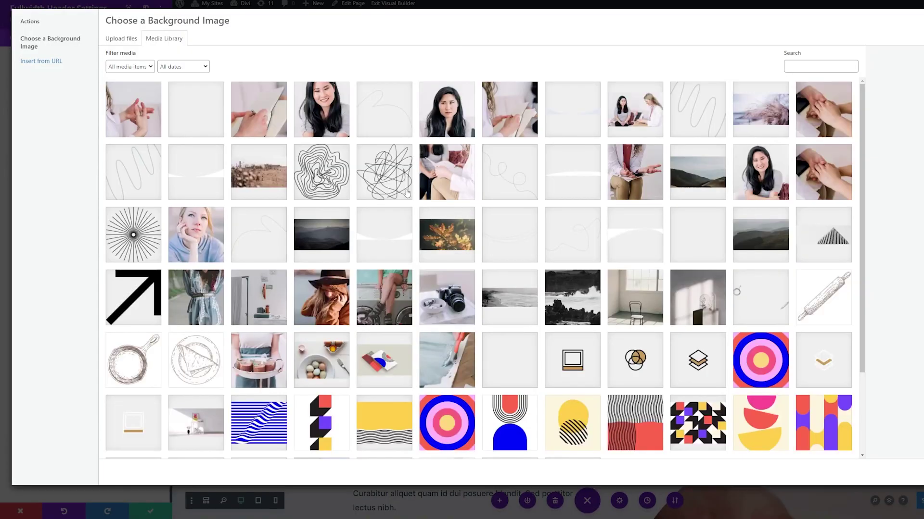
pyautogui.click(736, 109)
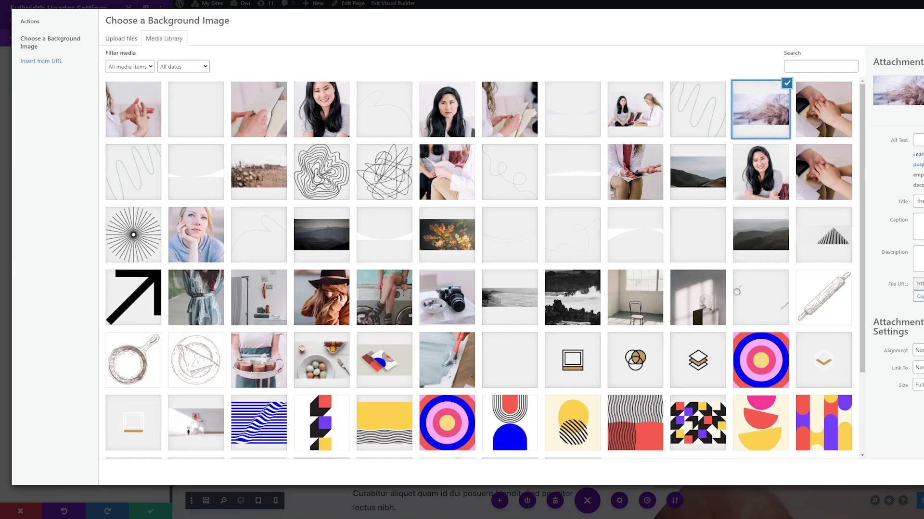
pyautogui.press('Return')
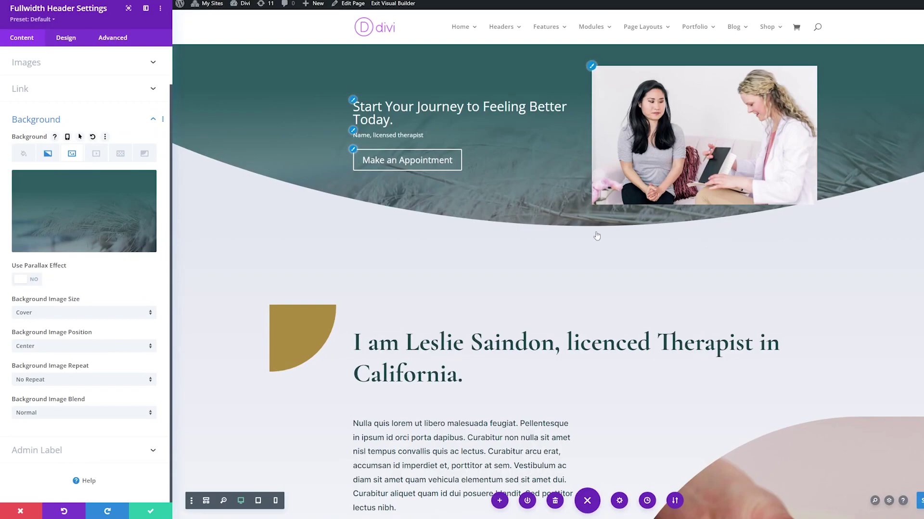
# Make the header fill the whole screen in its layout options
pyautogui.click(66, 38)
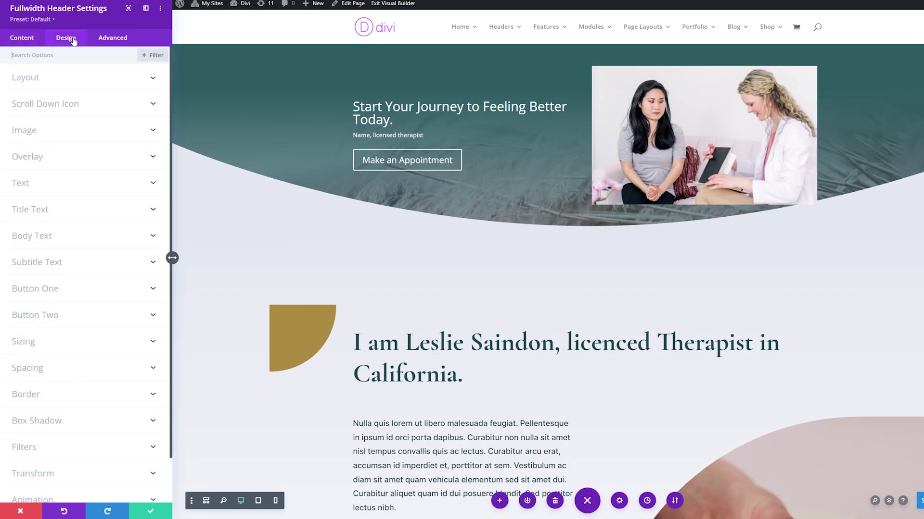
pyautogui.click(72, 79)
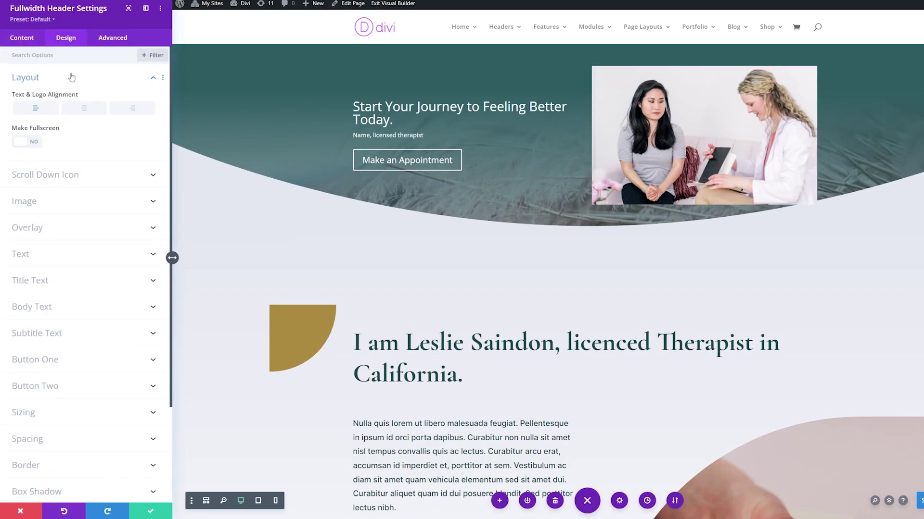
pyautogui.click(26, 146)
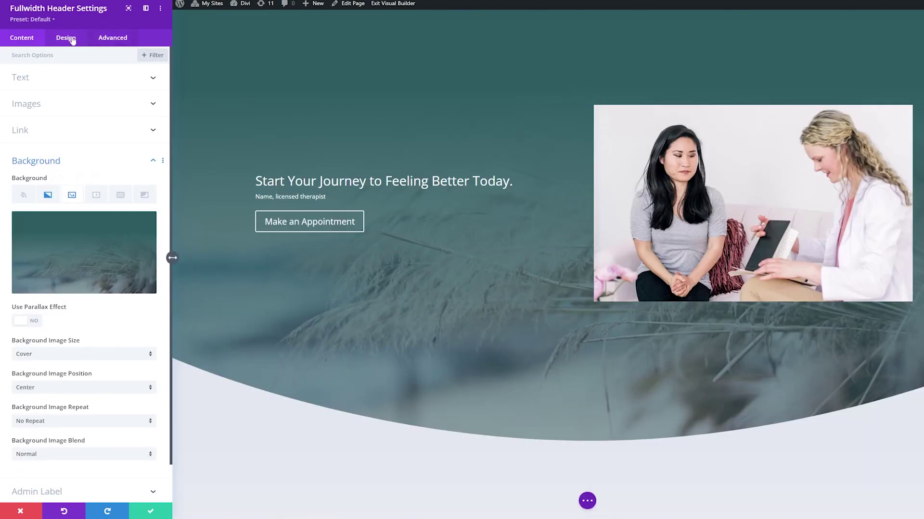
# Round the header image's top-left corner to 200px
pyautogui.click(60, 41)
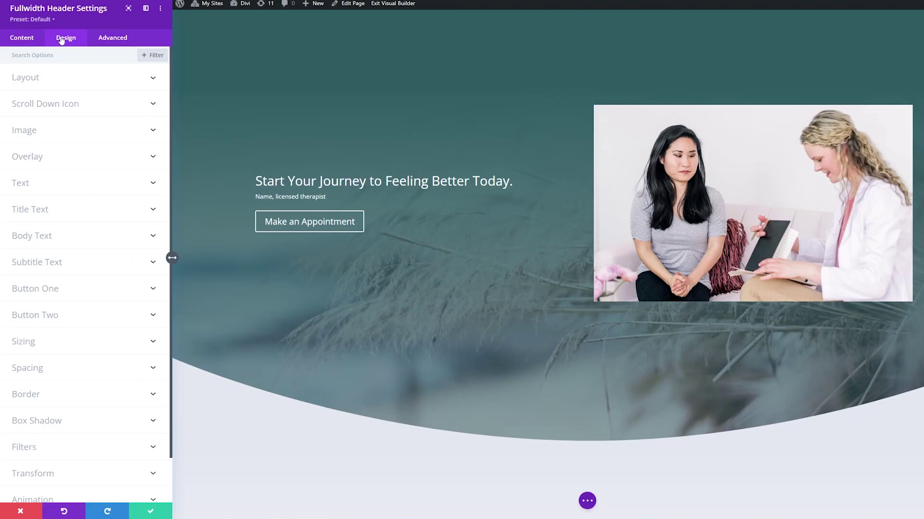
pyautogui.click(24, 130)
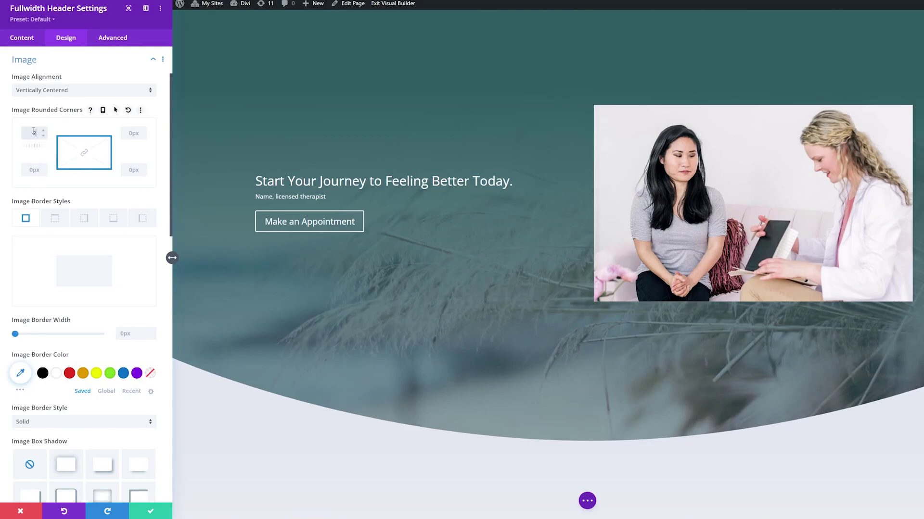
pyautogui.write('px')
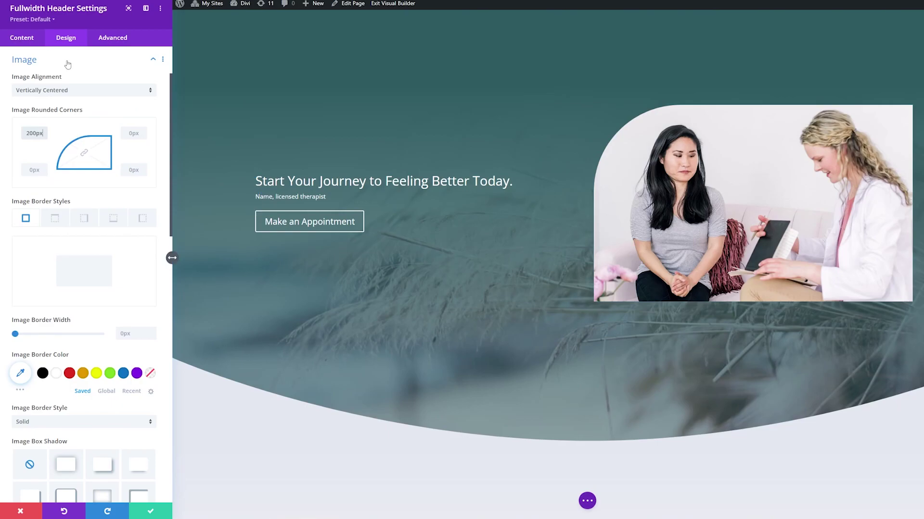
pyautogui.scroll(-4, 70, 193)
pyautogui.scroll(-3, 77, 216)
pyautogui.scroll(-3, 78, 241)
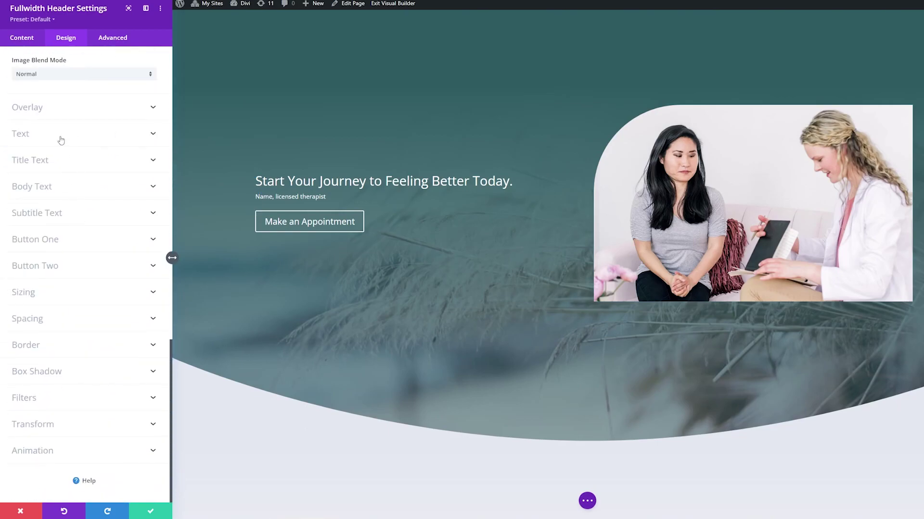
# Set the title font to bold Cormorant Garamond
pyautogui.click(51, 162)
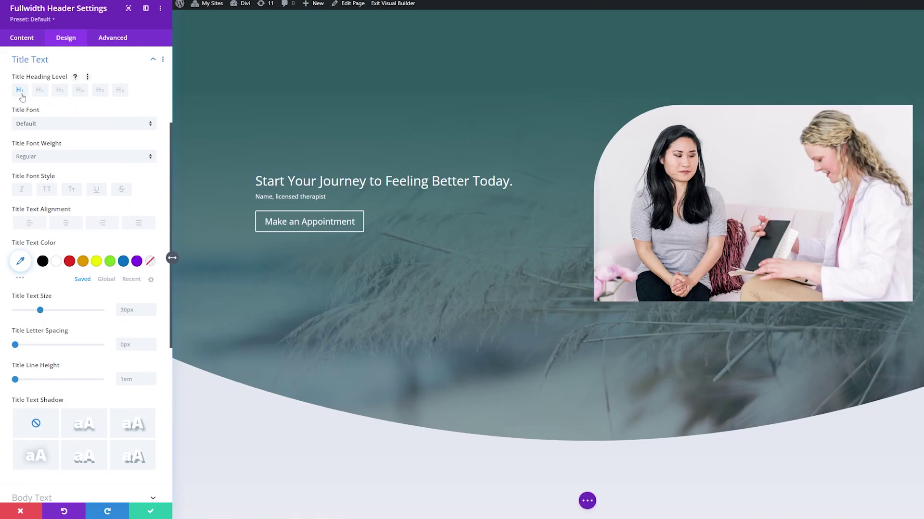
pyautogui.click(34, 124)
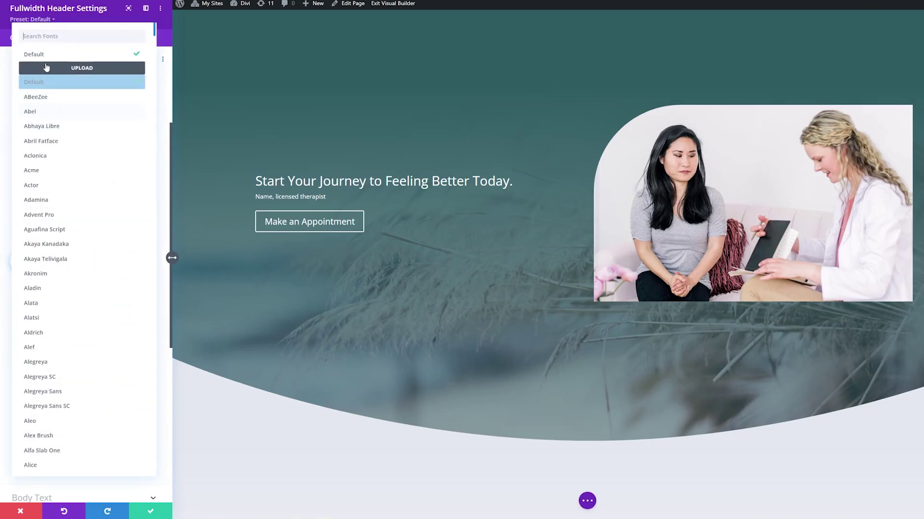
pyautogui.write('cor')
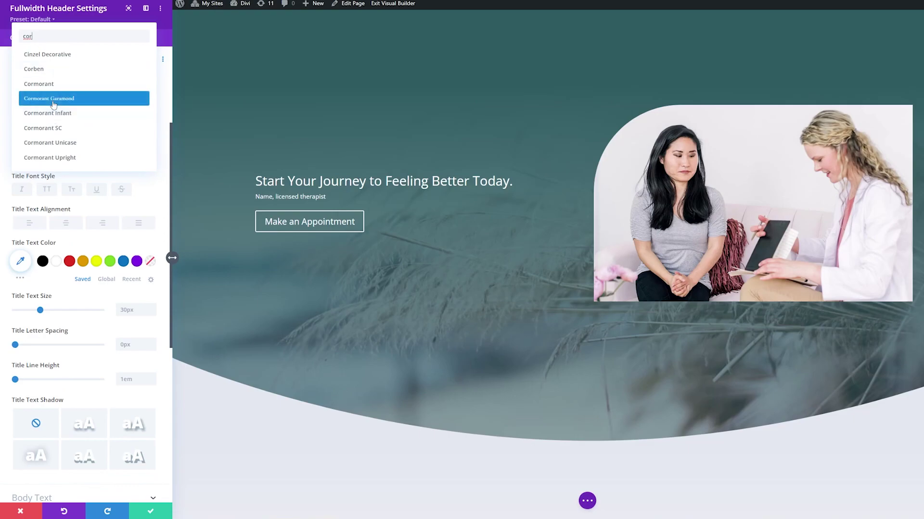
pyautogui.click(52, 99)
pyautogui.click(53, 158)
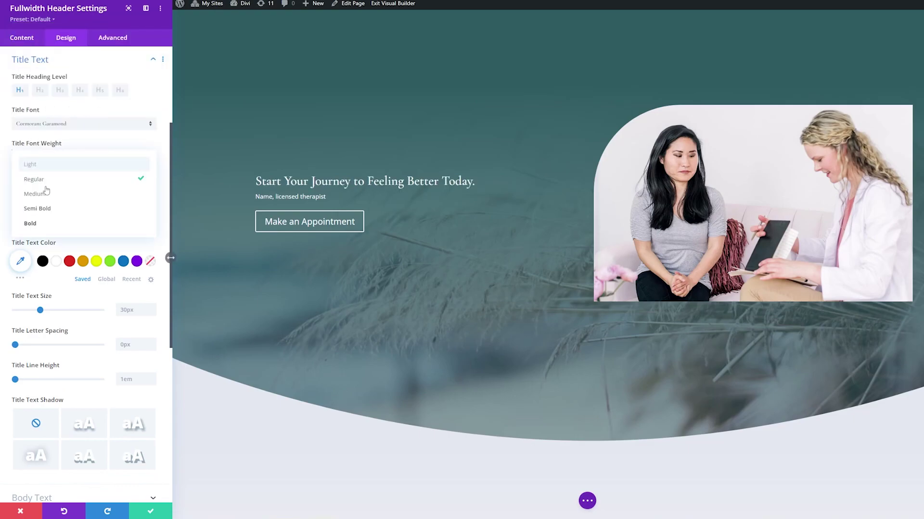
pyautogui.click(46, 224)
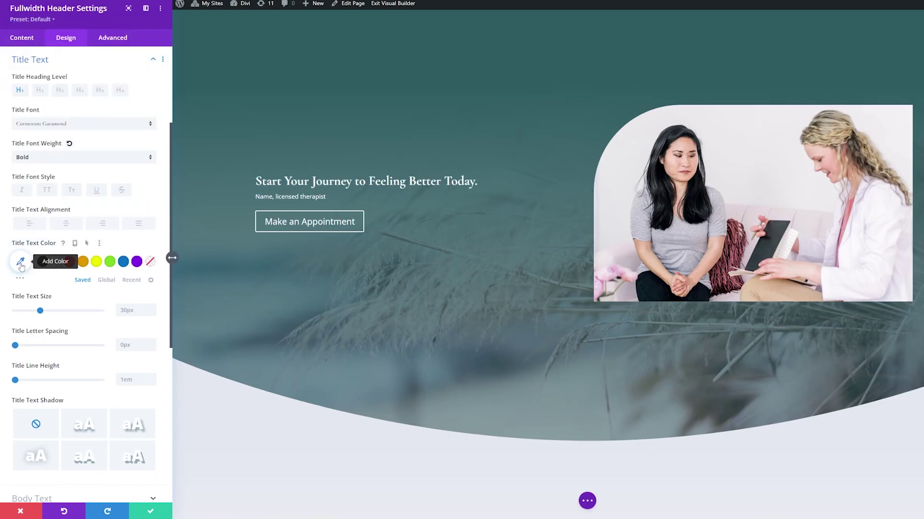
# Colour the title #e1ecea and size it 90px with 1.1em line height
pyautogui.click(20, 260)
pyautogui.write('#e1ecea')
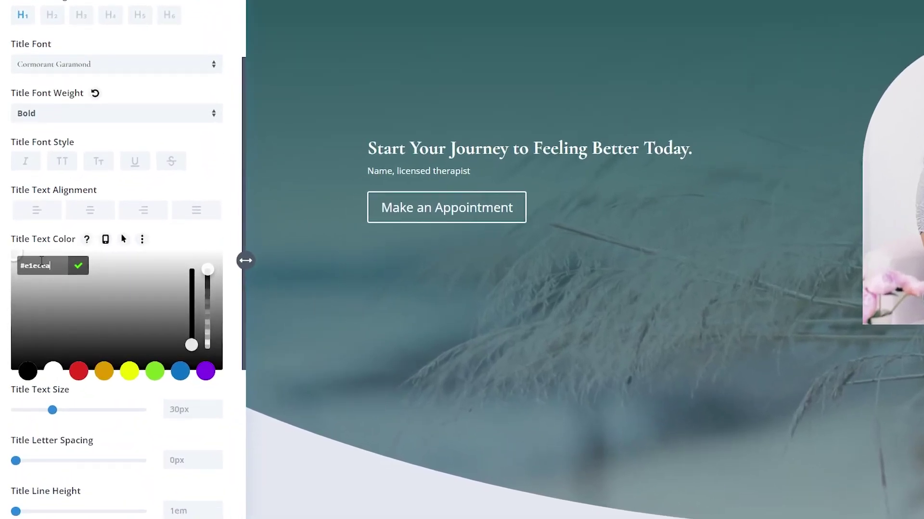
pyautogui.press('Return')
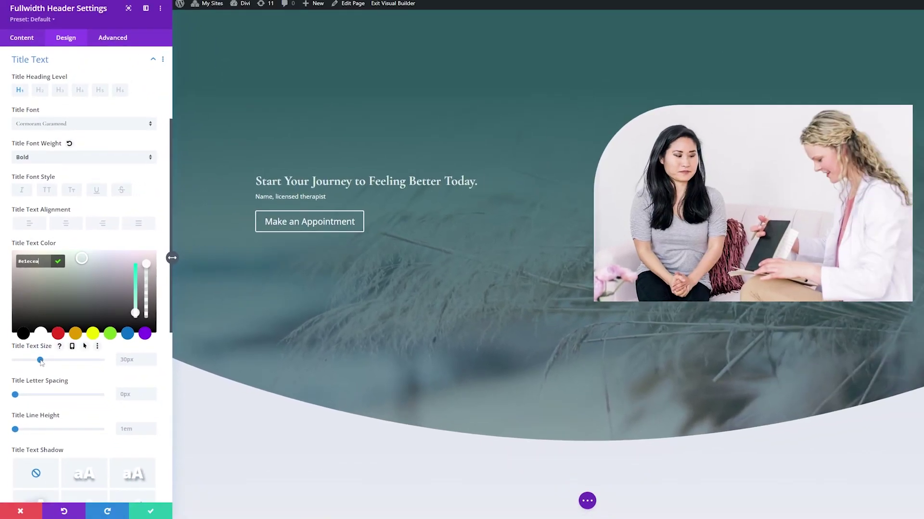
pyautogui.click(34, 371)
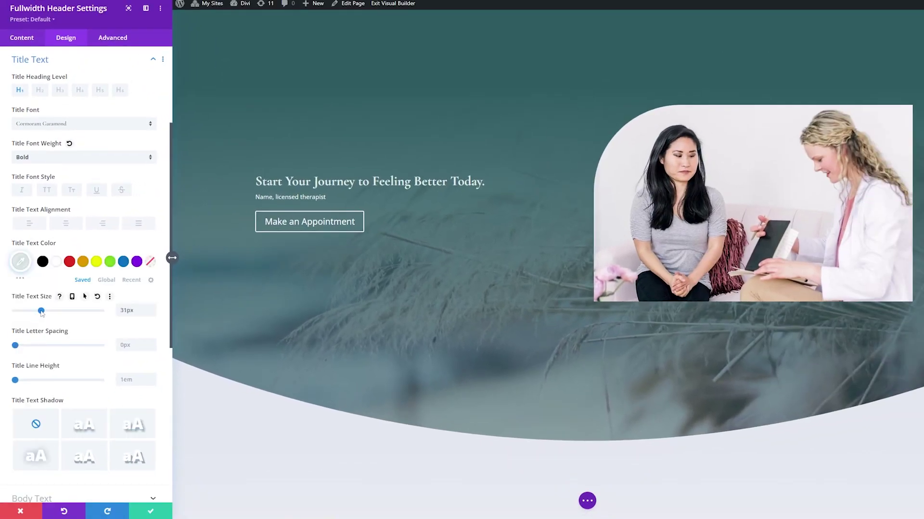
pyautogui.moveTo(41, 312); pyautogui.dragTo(96, 311)
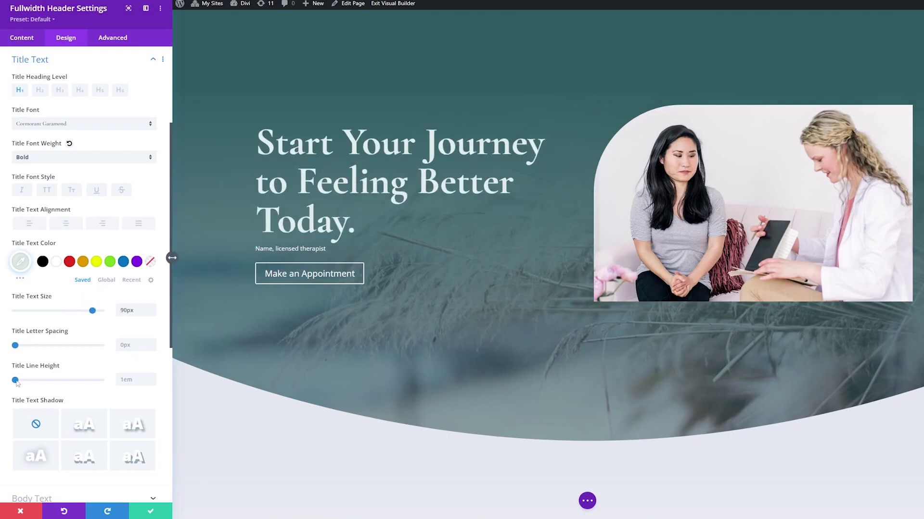
pyautogui.moveTo(17, 381); pyautogui.dragTo(21, 382)
pyautogui.scroll(-4, 38, 351)
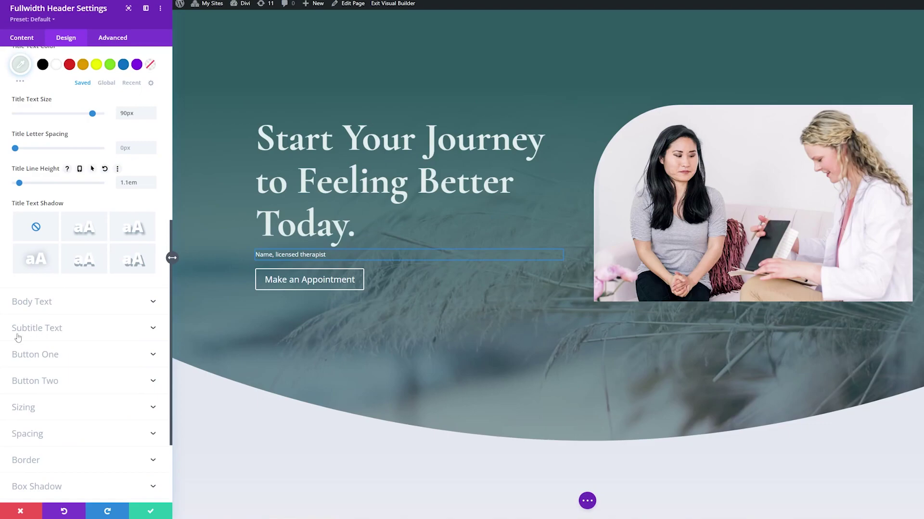
# Set the subtitle font to Inter Bold
pyautogui.click(51, 329)
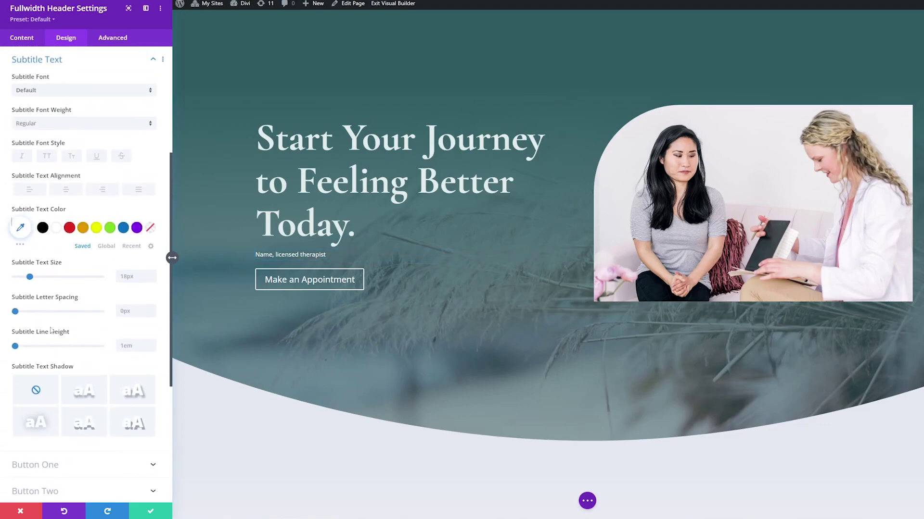
pyautogui.click(48, 93)
pyautogui.write('inter')
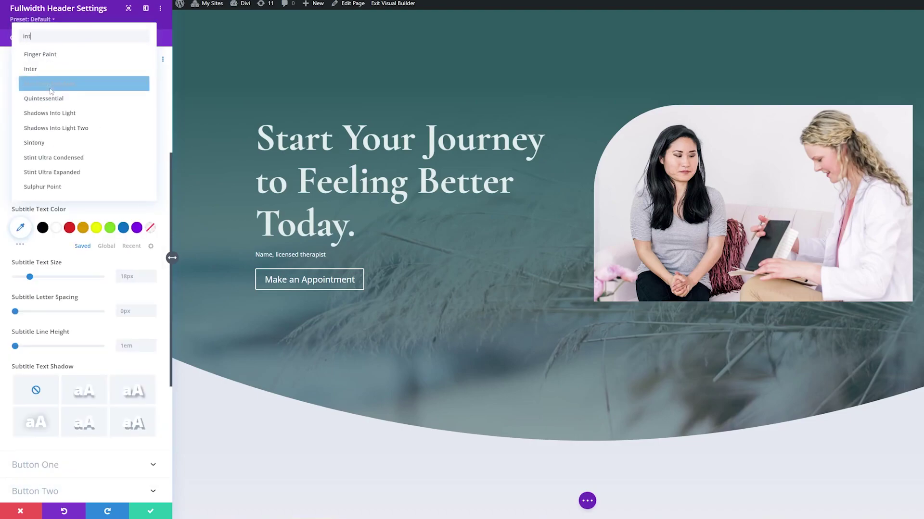
pyautogui.press('Return')
pyautogui.click(43, 123)
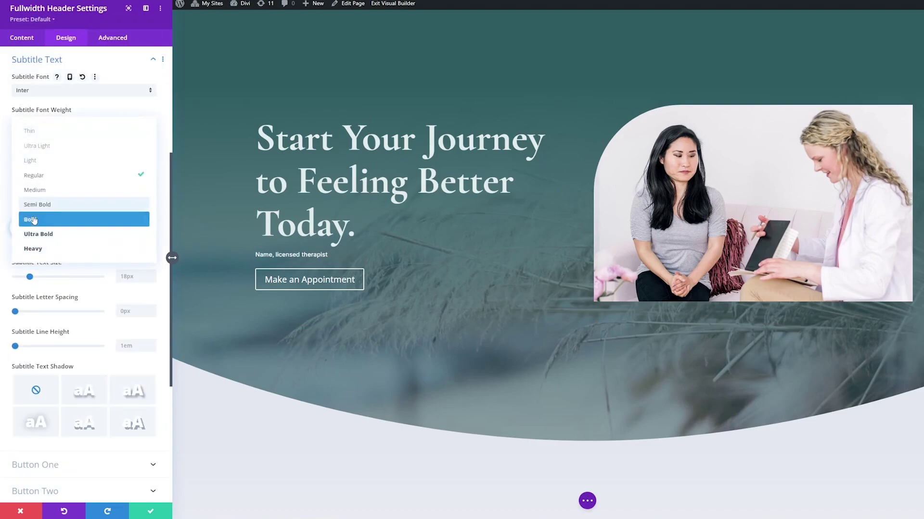
pyautogui.click(33, 220)
# Colour the subtitle #e1ecea at 22px size with 1.6em line height
pyautogui.click(29, 228)
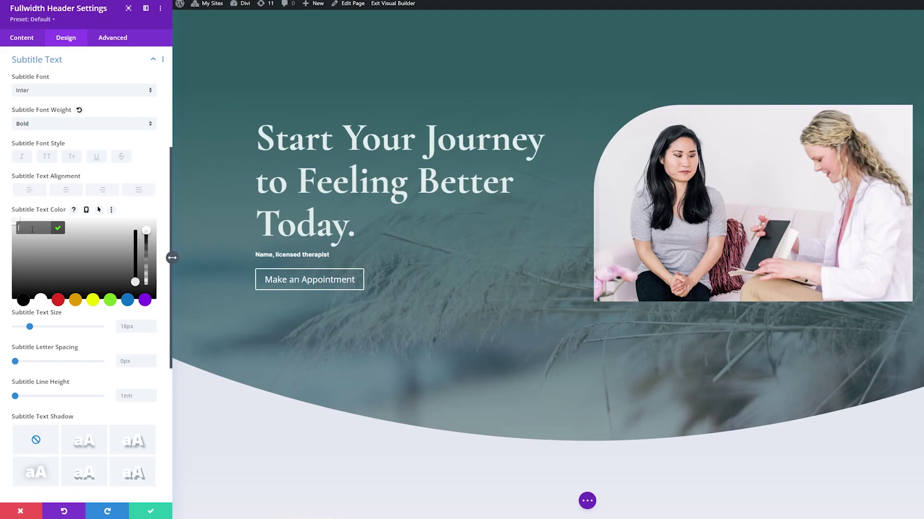
pyautogui.press('Return')
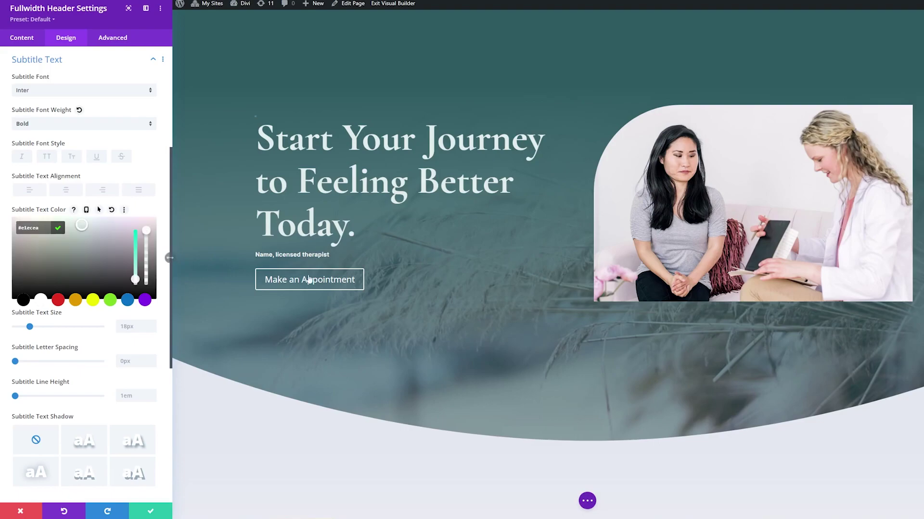
pyautogui.click(33, 328)
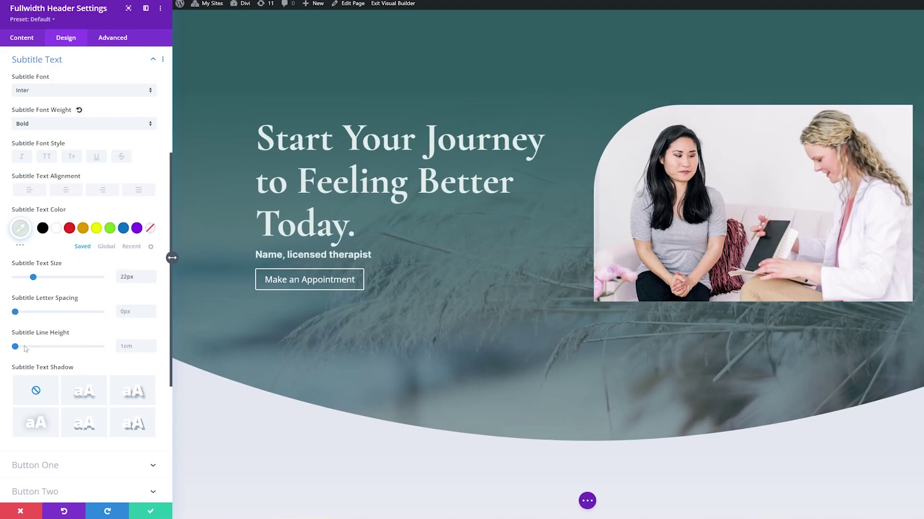
pyautogui.moveTo(15, 346); pyautogui.dragTo(43, 346)
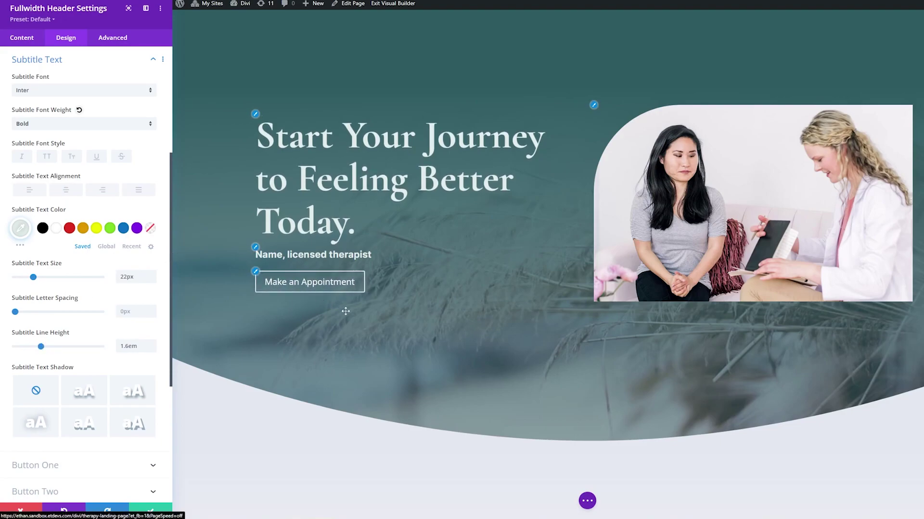
pyautogui.scroll(-5, 112, 277)
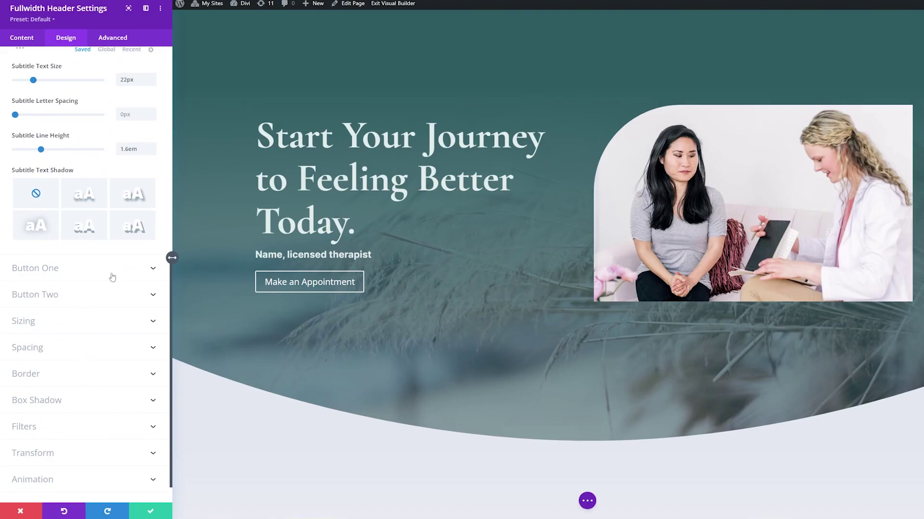
# Enable custom styles for the first button with 14px dark teal text
pyautogui.click(71, 269)
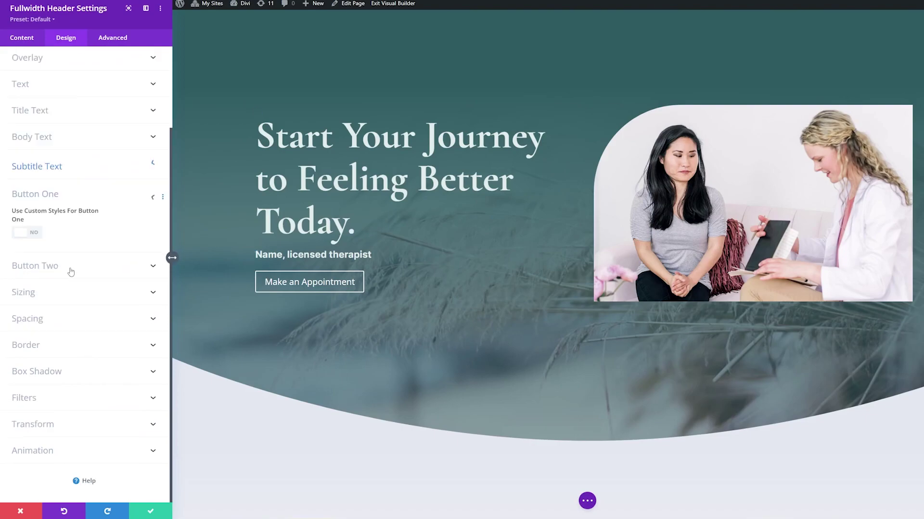
pyautogui.click(26, 233)
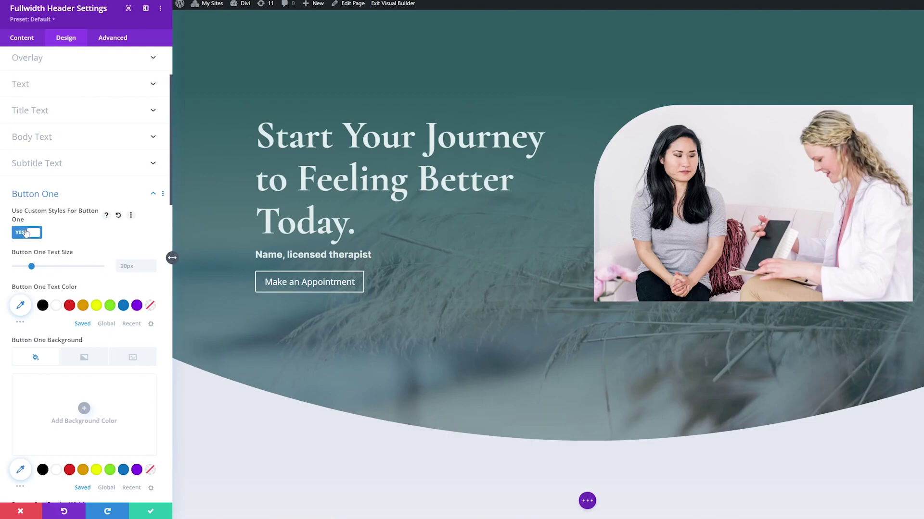
pyautogui.moveTo(31, 267); pyautogui.dragTo(27, 268)
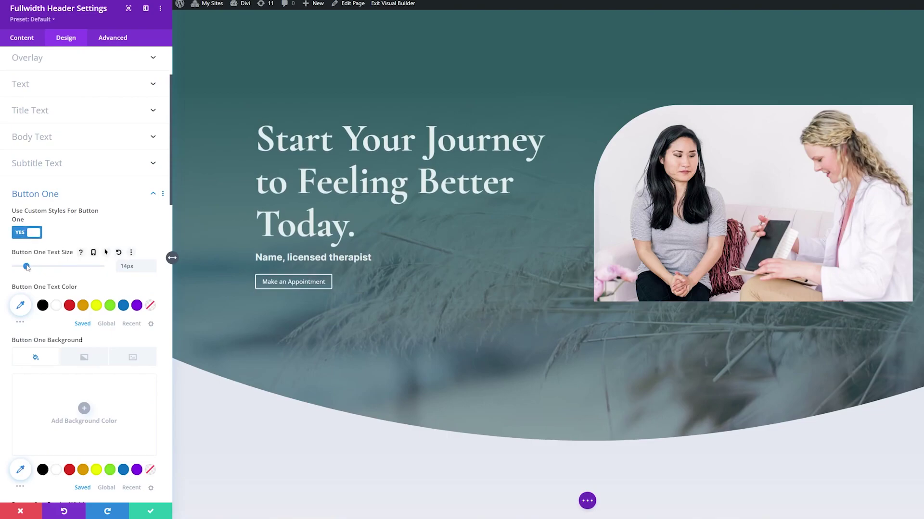
pyautogui.click(20, 305)
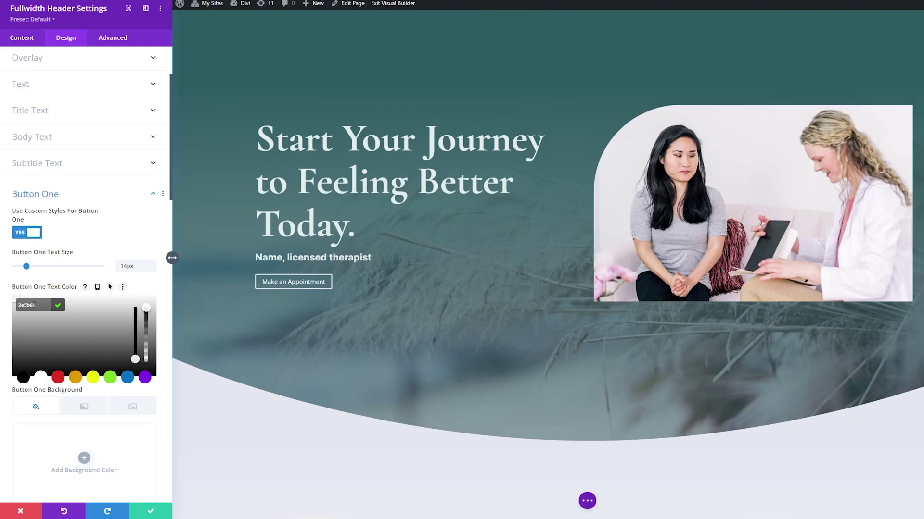
pyautogui.scroll(-5, 69, 228)
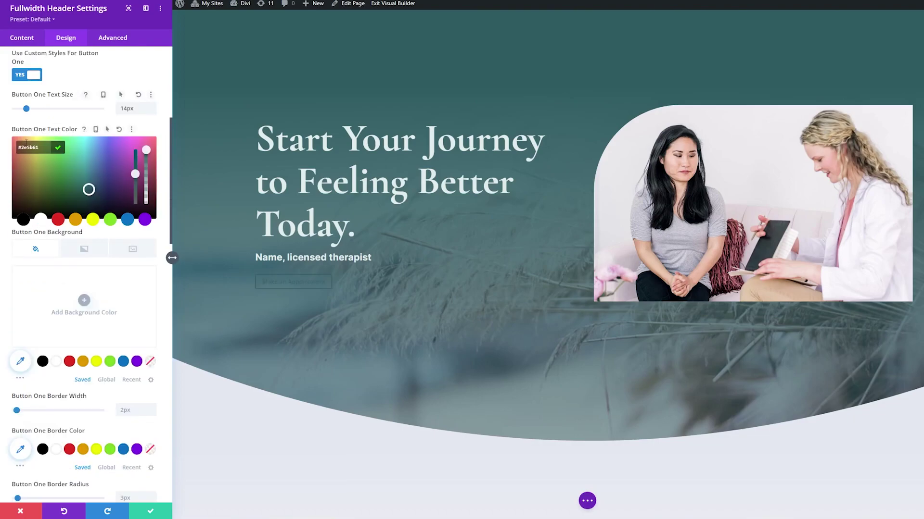
pyautogui.click(83, 223)
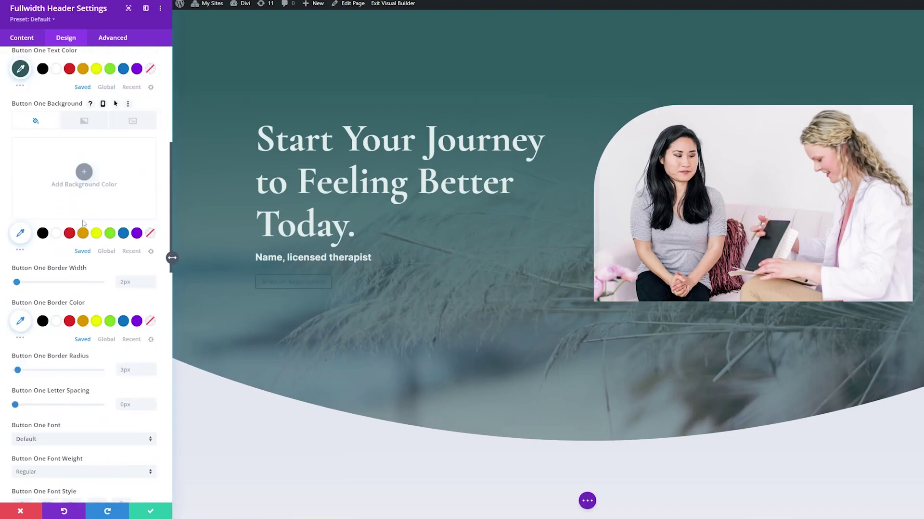
# Give the button a #e1ecea background, no border and a 50px corner radius
pyautogui.click(85, 181)
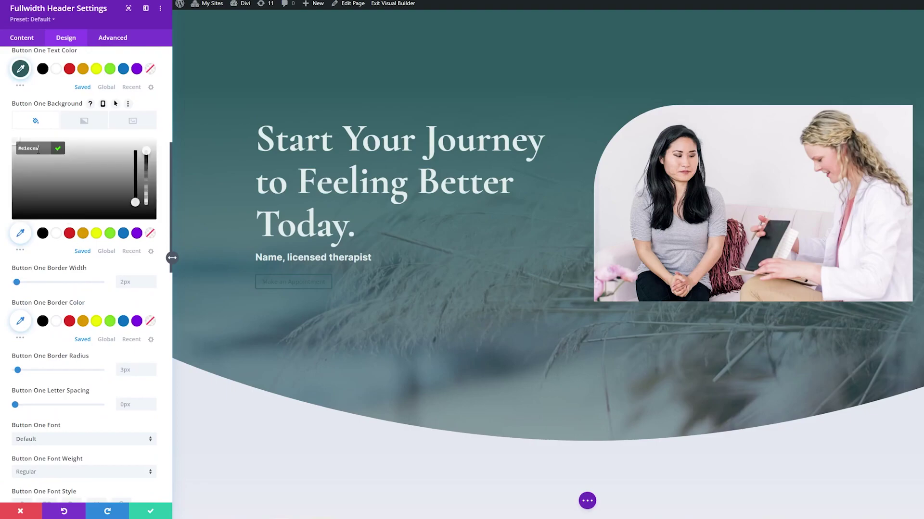
pyautogui.write('#e1ecea')
pyautogui.press('Return')
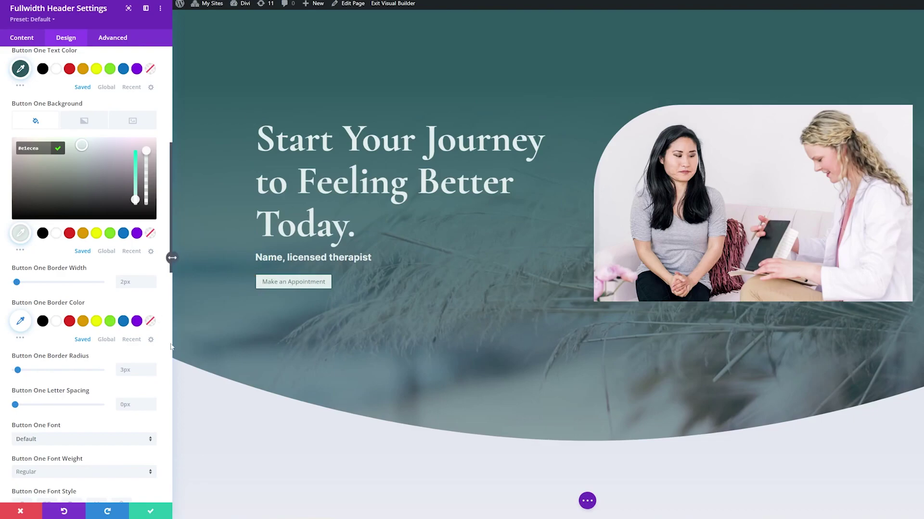
pyautogui.click(8, 288)
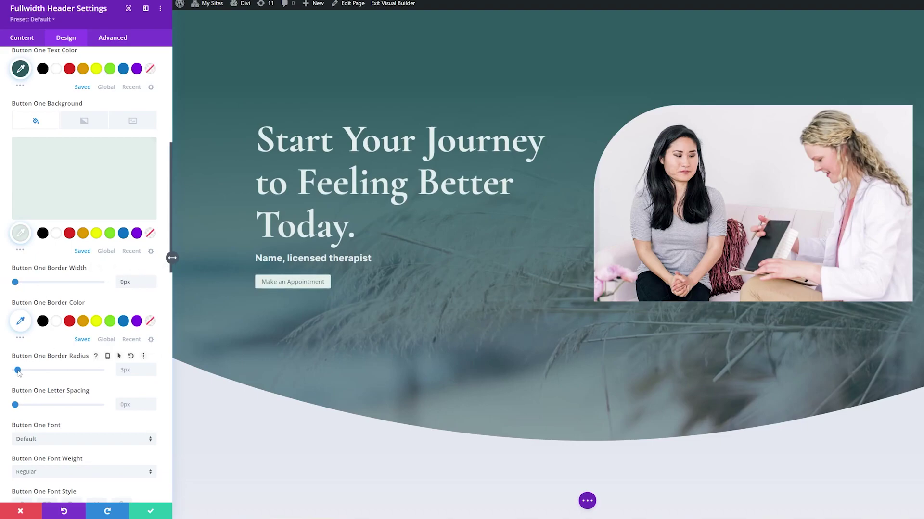
pyautogui.moveTo(18, 370); pyautogui.dragTo(57, 372)
pyautogui.scroll(-3, 67, 326)
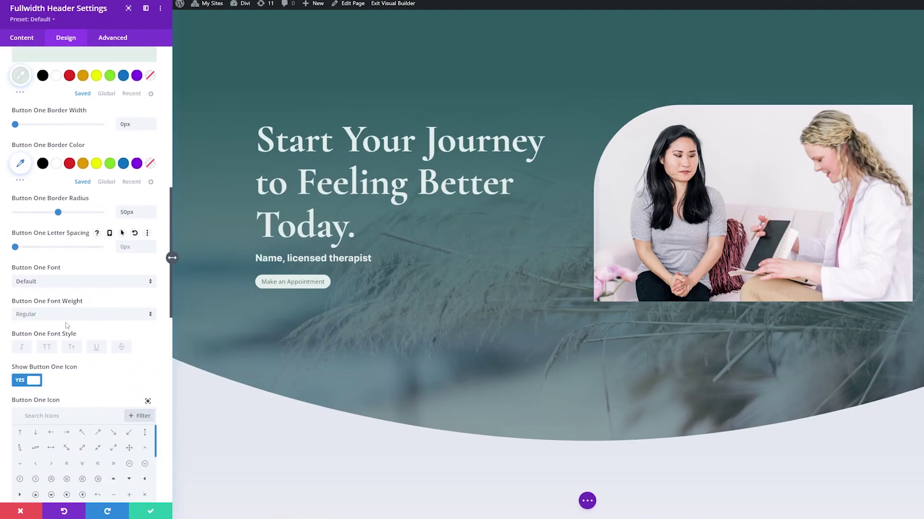
# Set the appointment button text to Inter SemiBold
pyautogui.click(50, 284)
pyautogui.write('inter')
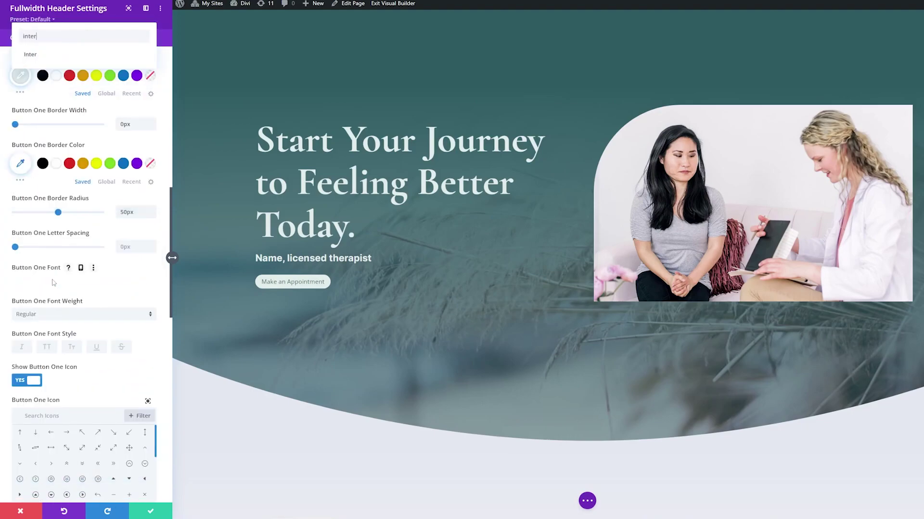
pyautogui.click(37, 54)
pyautogui.click(41, 314)
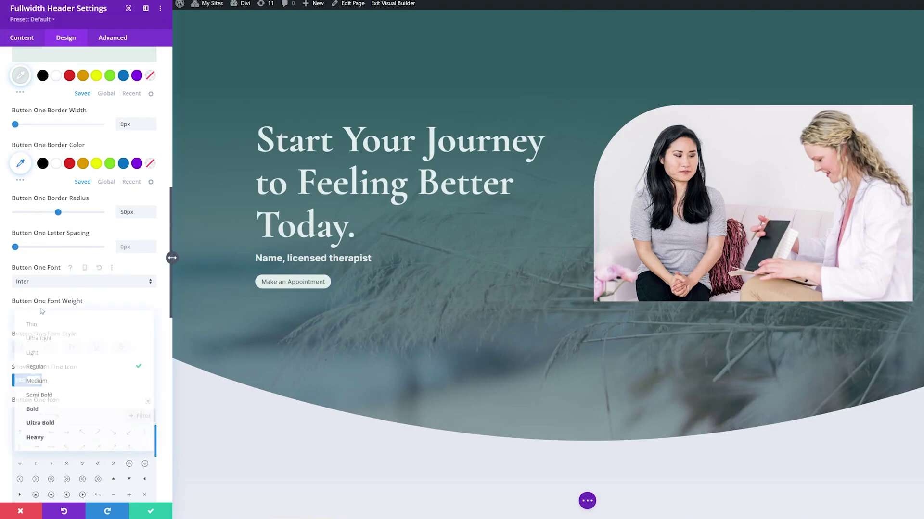
pyautogui.click(45, 394)
pyautogui.scroll(-10, 97, 209)
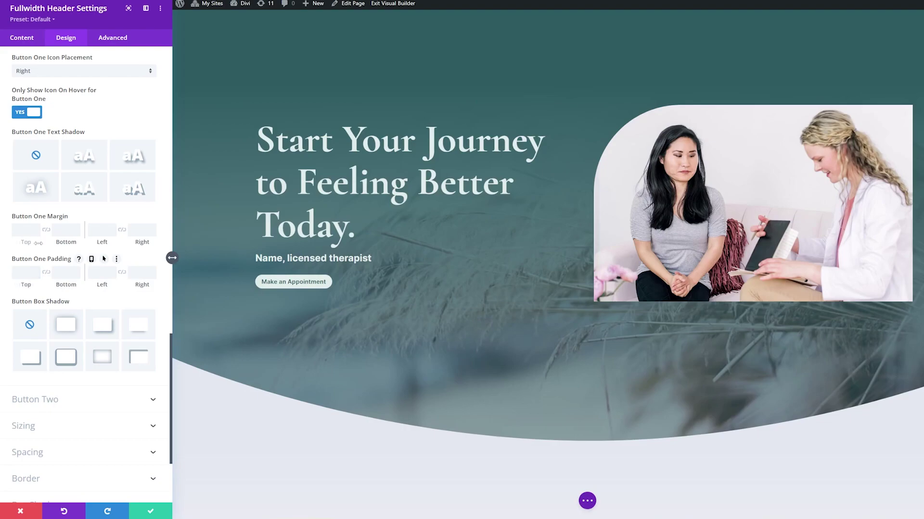
# Pad the button 20px top/bottom and 40px left/right, then save the header settings
pyautogui.click(30, 273)
pyautogui.write('20')
pyautogui.click(46, 272)
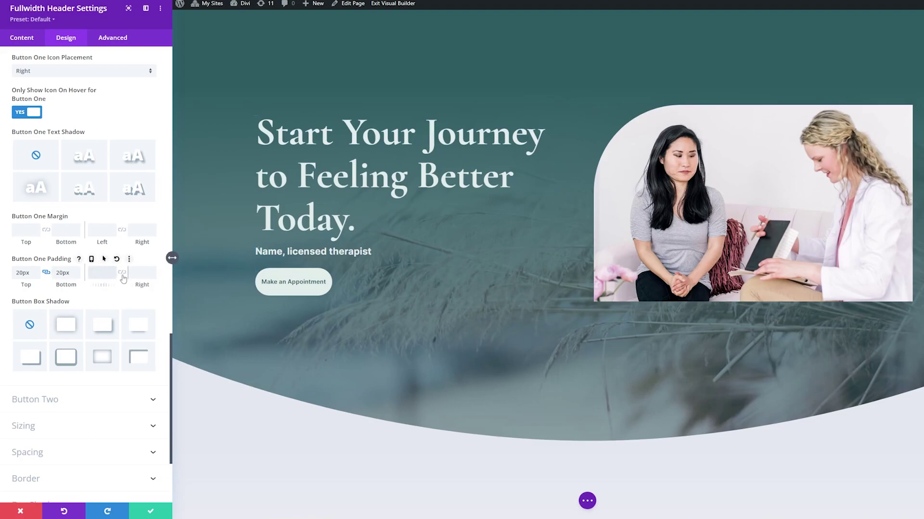
pyautogui.click(95, 268)
pyautogui.write('40px')
pyautogui.click(146, 513)
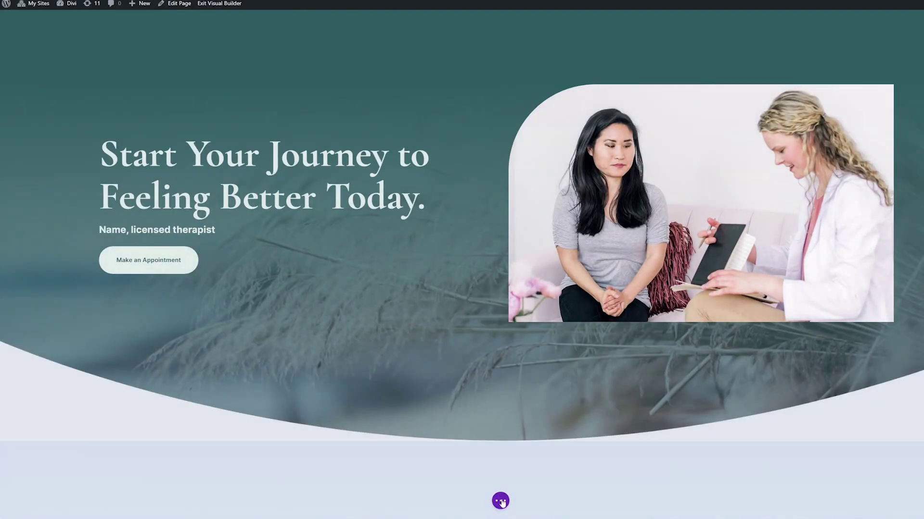
pyautogui.click(500, 501)
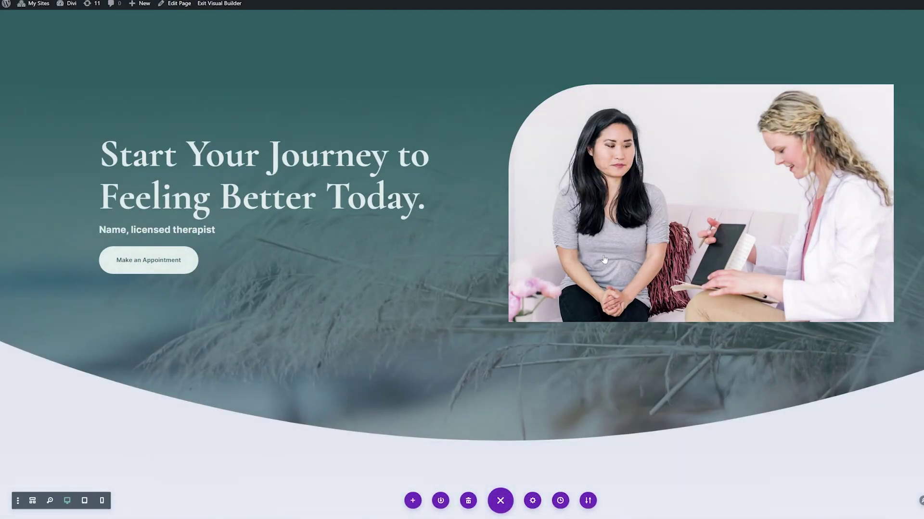
pyautogui.click(225, 5)
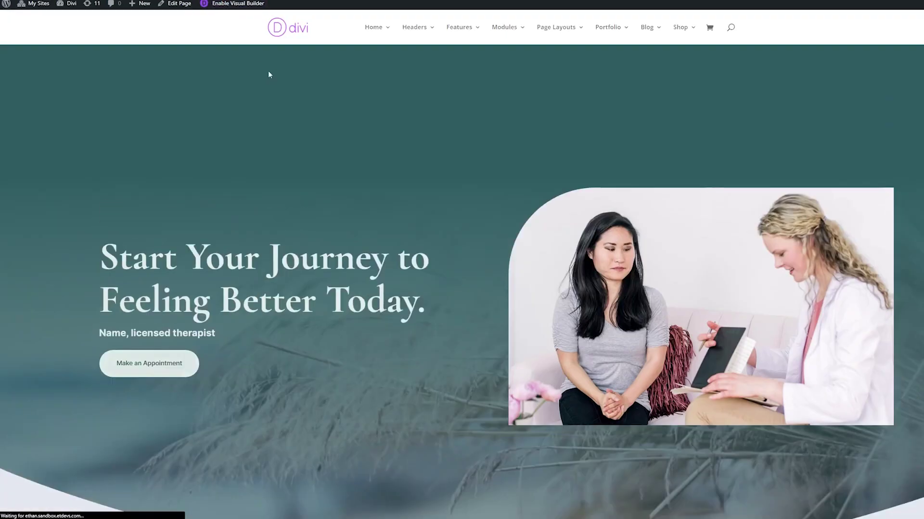
pyautogui.scroll(-5, 864, 405)
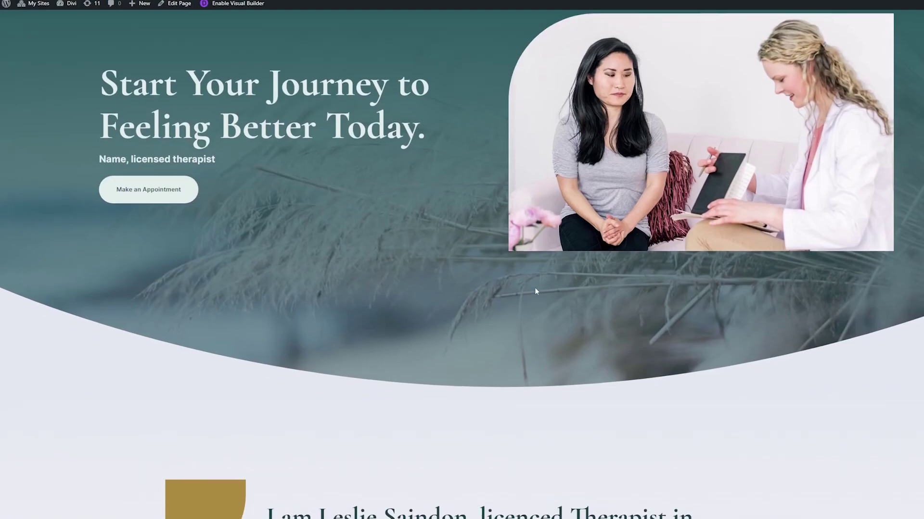
pyautogui.scroll(2, 209, 351)
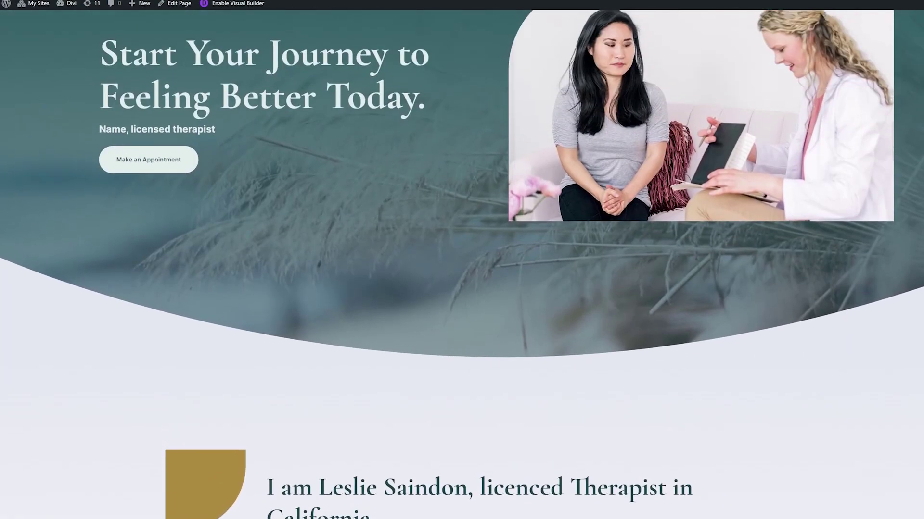
pyautogui.scroll(-3, 367, 394)
pyautogui.scroll(6, 397, 408)
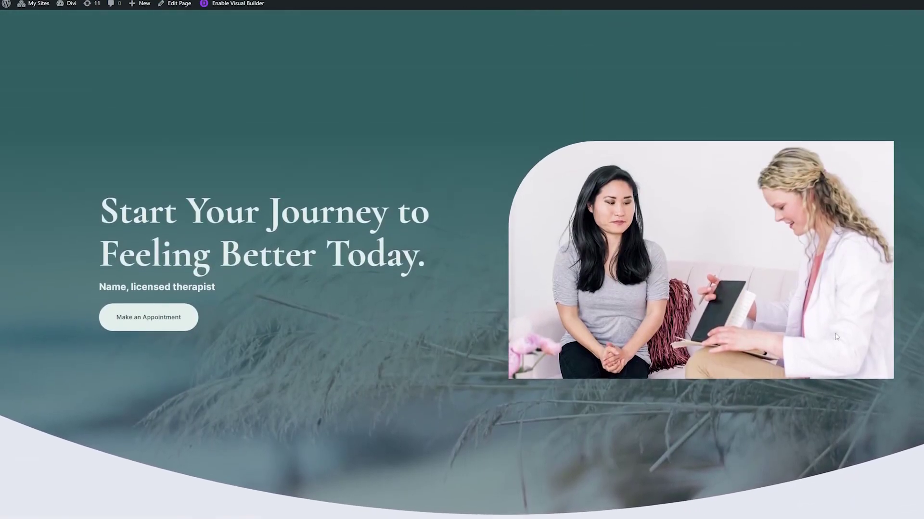
pyautogui.scroll(1, 367, 195)
pyautogui.scroll(-4, 328, 284)
pyautogui.scroll(4, 328, 296)
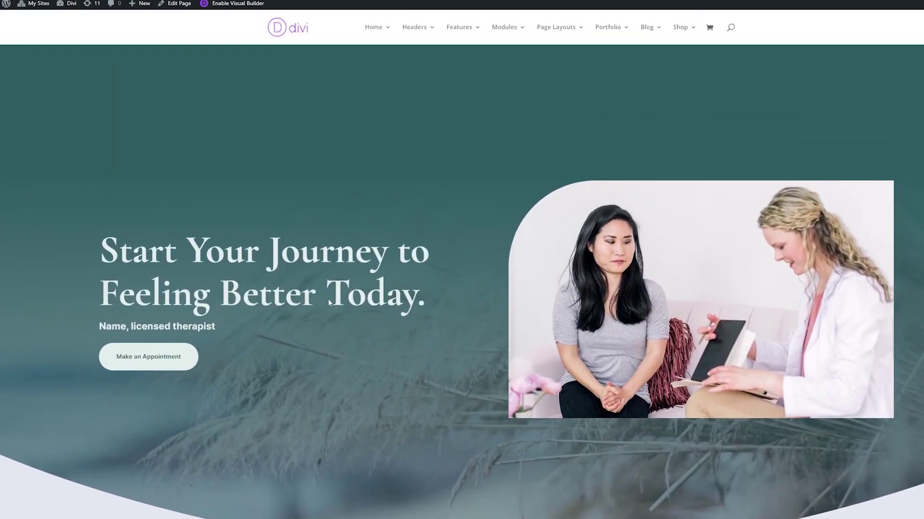
pyautogui.scroll(-2, 328, 302)
pyautogui.scroll(2, 483, 450)
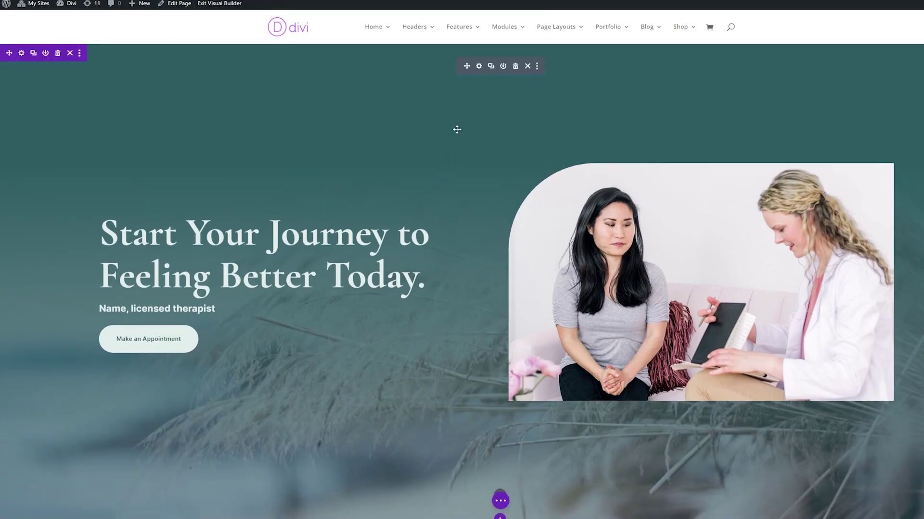
# Turn on the hero header's scroll-down button in its design settings
pyautogui.click(480, 67)
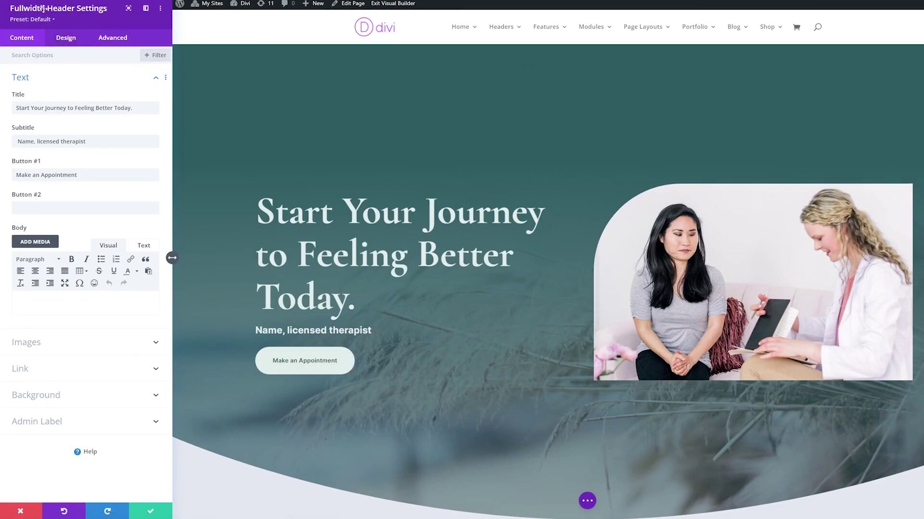
pyautogui.click(64, 38)
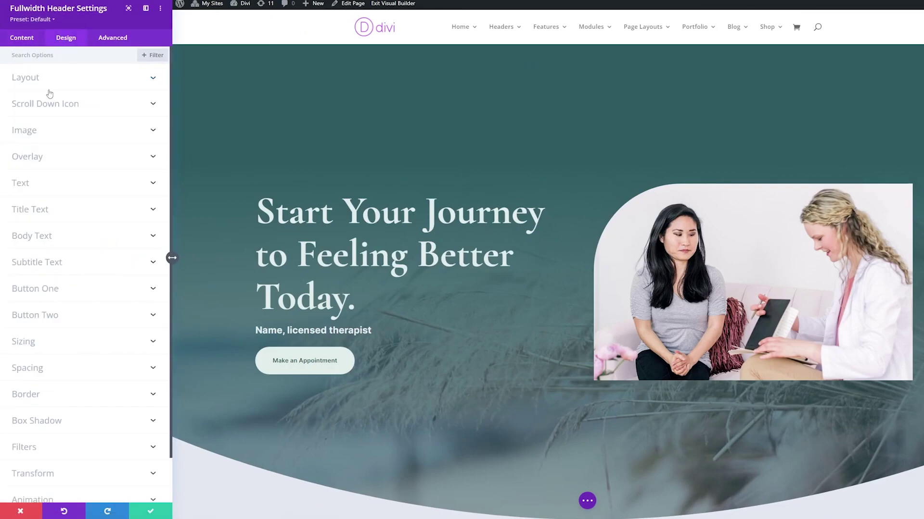
pyautogui.click(28, 109)
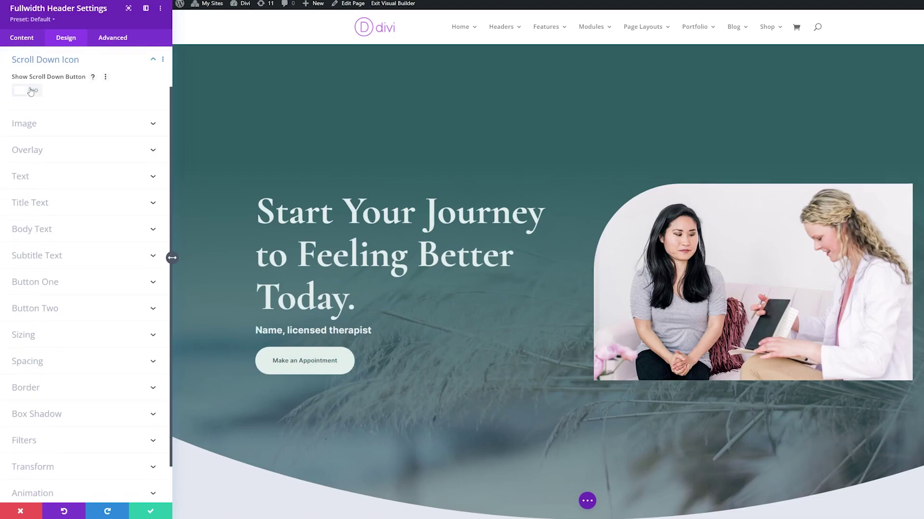
pyautogui.click(30, 91)
pyautogui.scroll(-4, 385, 220)
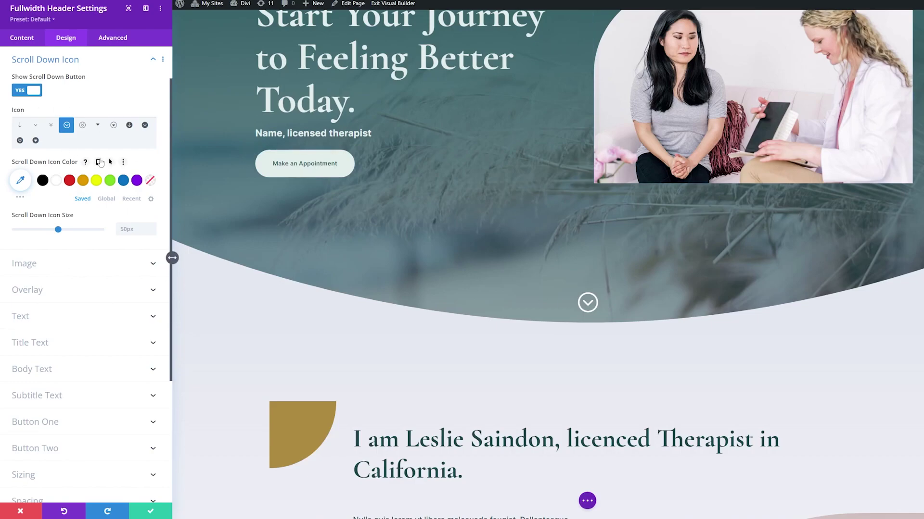
# Make the scroll-down icon a pale plain down arrow at 66px, save, and exit the builder
pyautogui.click(19, 126)
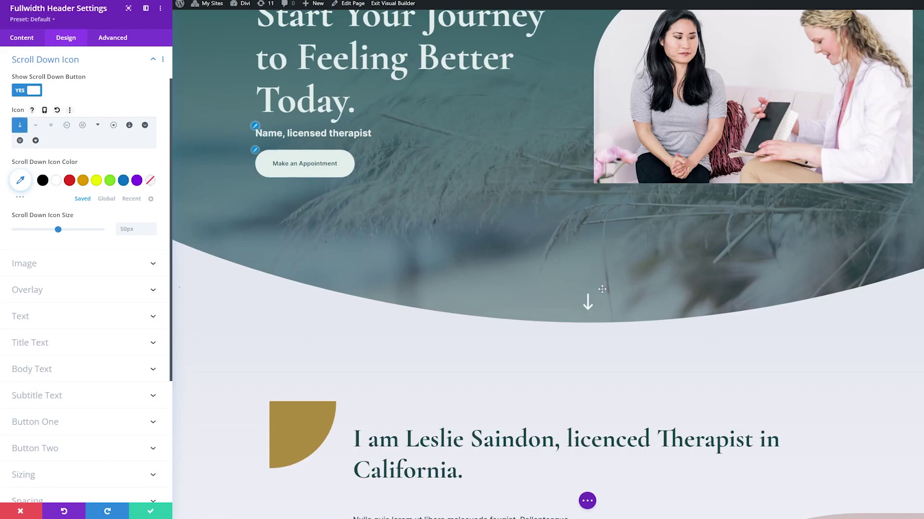
pyautogui.click(21, 181)
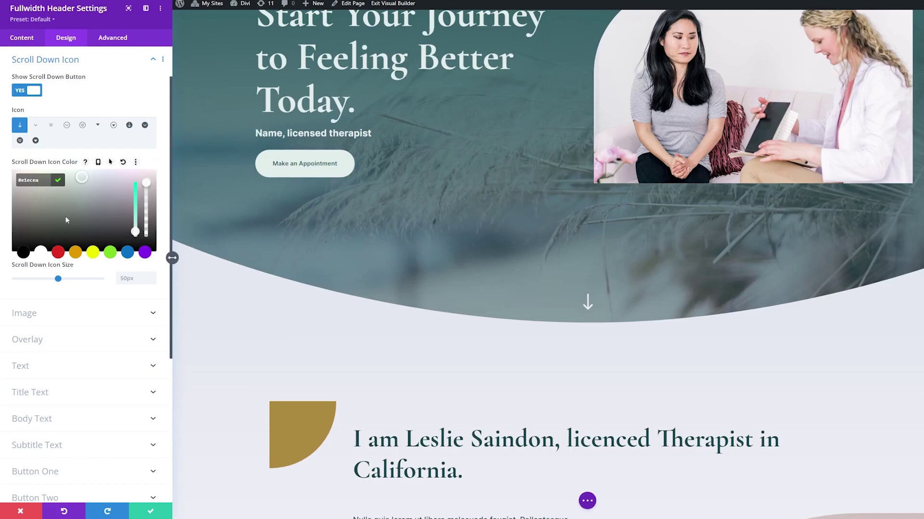
pyautogui.click(65, 278)
pyautogui.moveTo(71, 274); pyautogui.dragTo(77, 272)
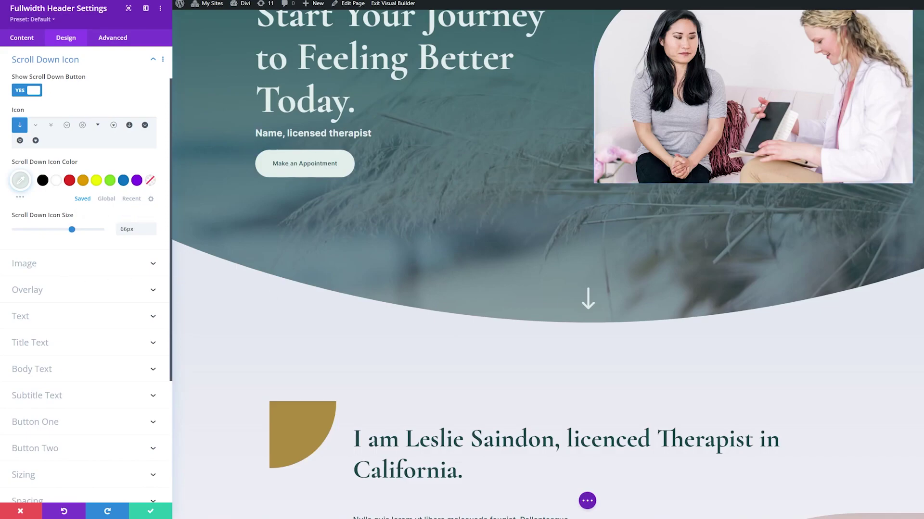
pyautogui.press('Escape')
pyautogui.click(226, 5)
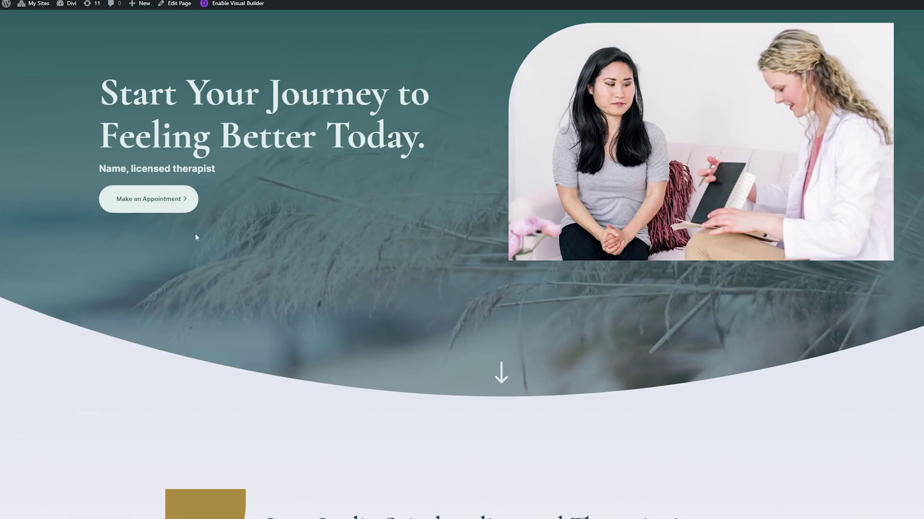
pyautogui.click(503, 377)
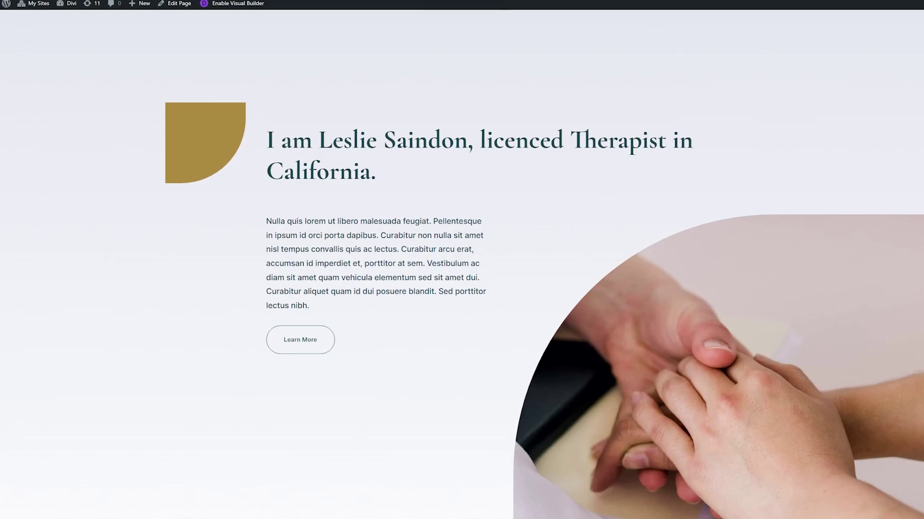
pyautogui.scroll(10, 415, 247)
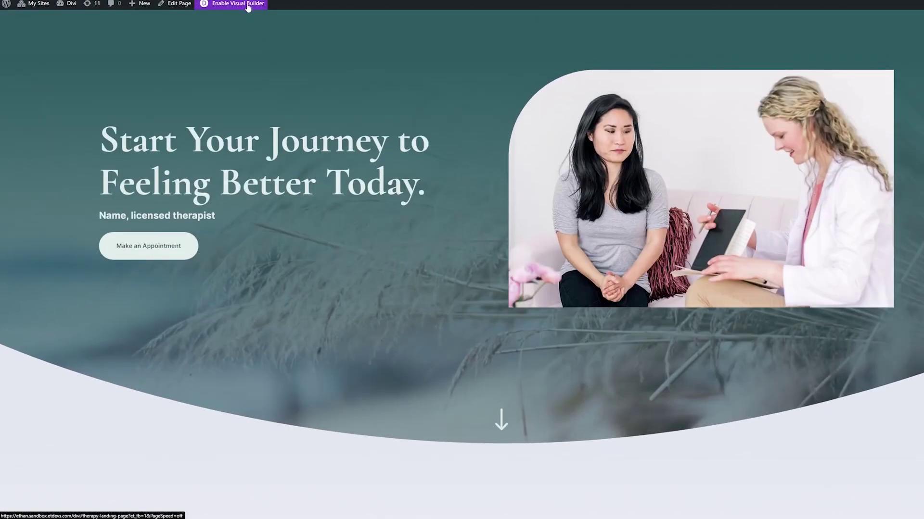
# Reopen the visual builder and expand the hero header's scroll-down icon options
pyautogui.click(270, 18)
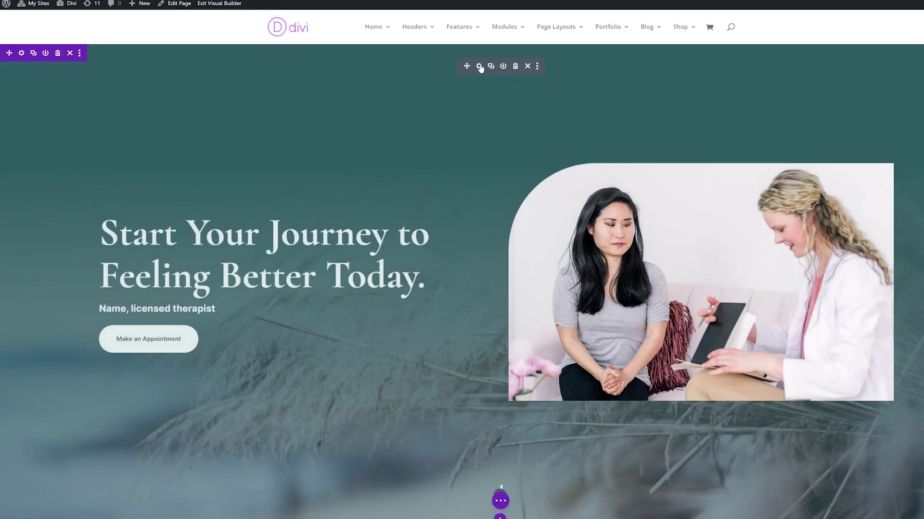
pyautogui.click(479, 67)
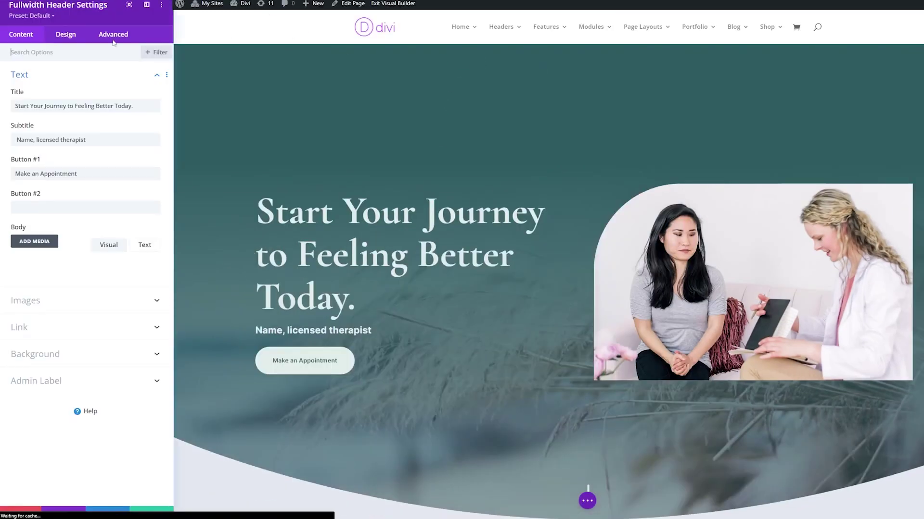
pyautogui.click(53, 39)
pyautogui.click(53, 105)
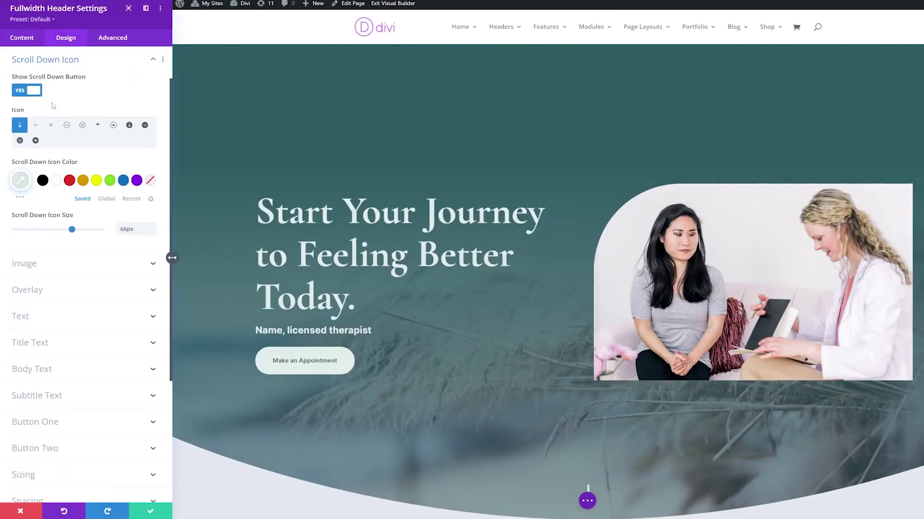
pyautogui.scroll(-3, 433, 289)
# Switch to the circled triangle icon in #e8c553, enlarge it to 77px, and close the settings
pyautogui.click(113, 125)
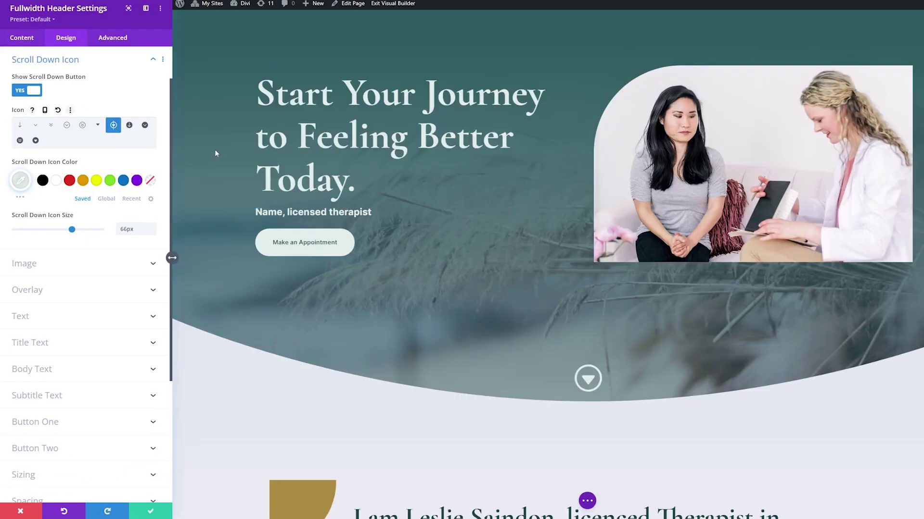
pyautogui.click(20, 181)
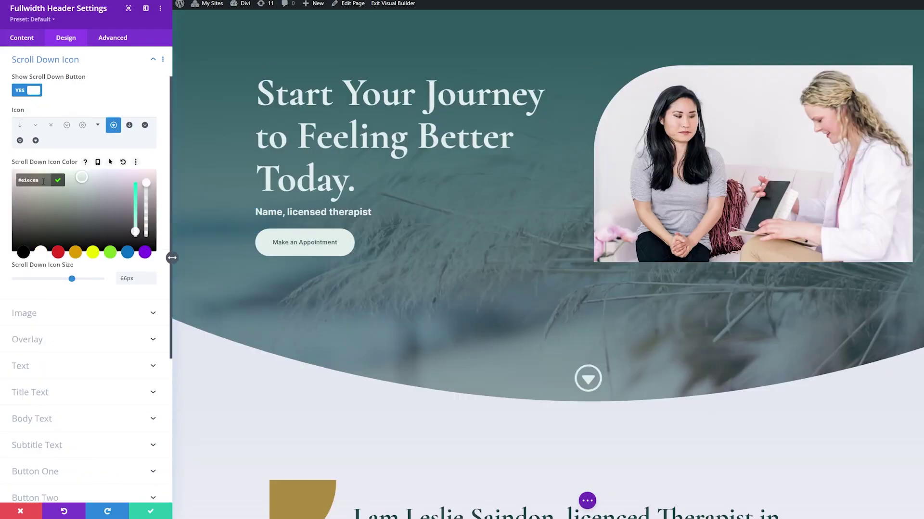
pyautogui.hotkey('ctrl', 'a')
pyautogui.write('#e8c553')
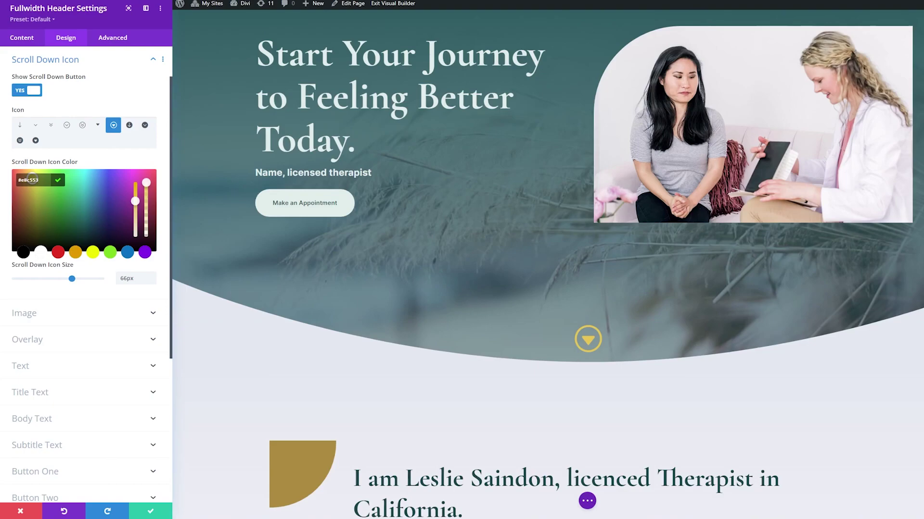
pyautogui.moveTo(70, 283); pyautogui.dragTo(84, 278)
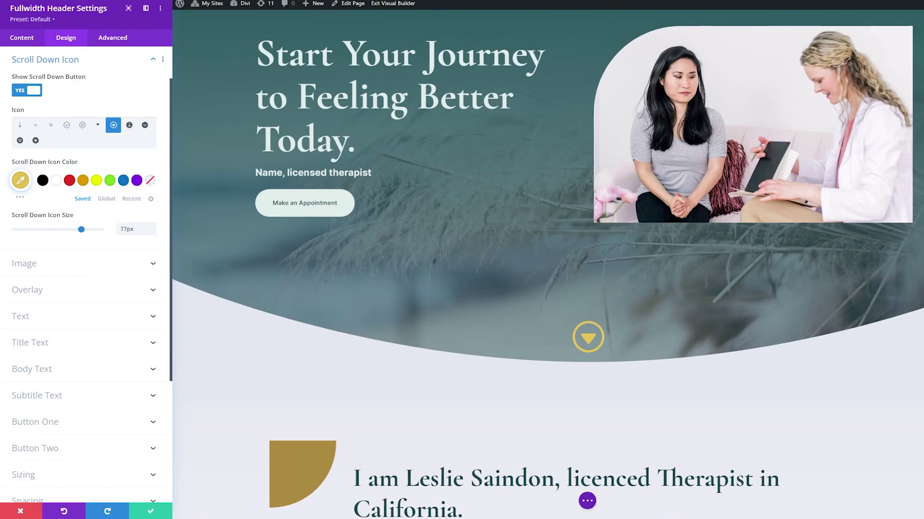
pyautogui.click(150, 511)
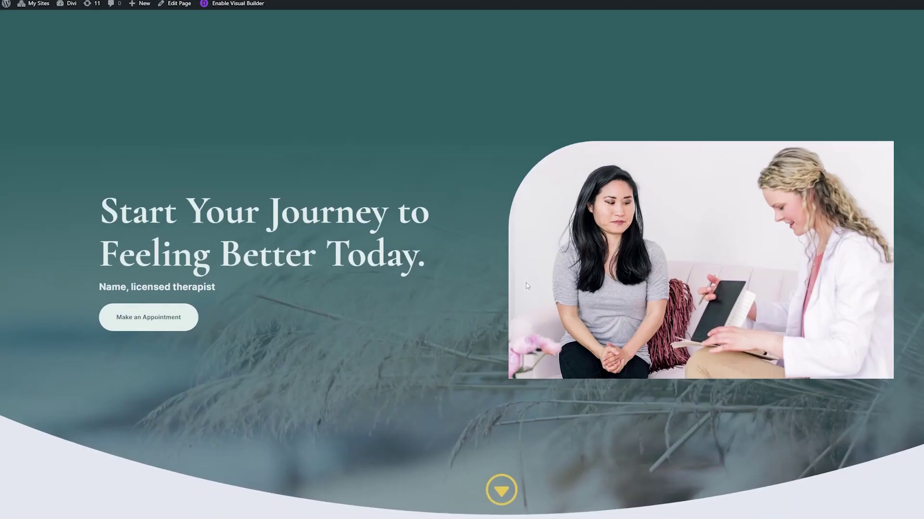
# Scroll down through the live landing page's sections and back up to the hero
pyautogui.scroll(-2, 496, 293)
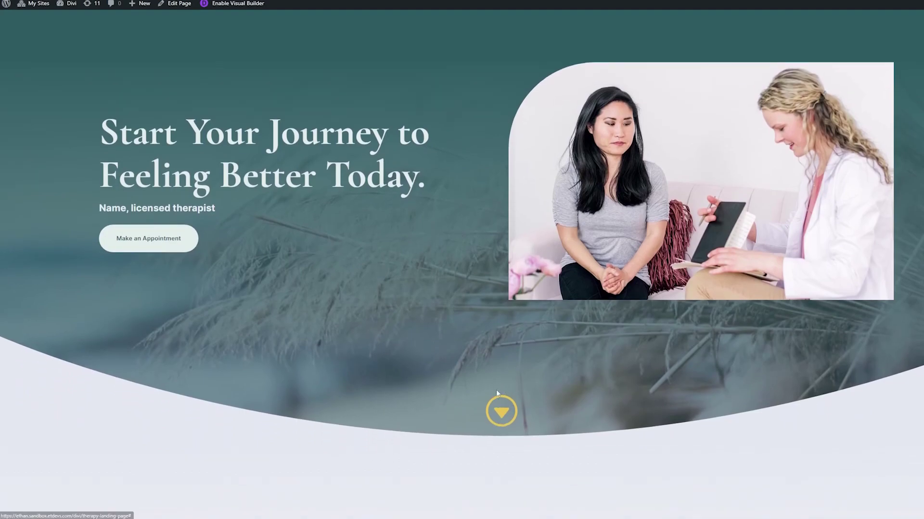
pyautogui.scroll(-4, 495, 389)
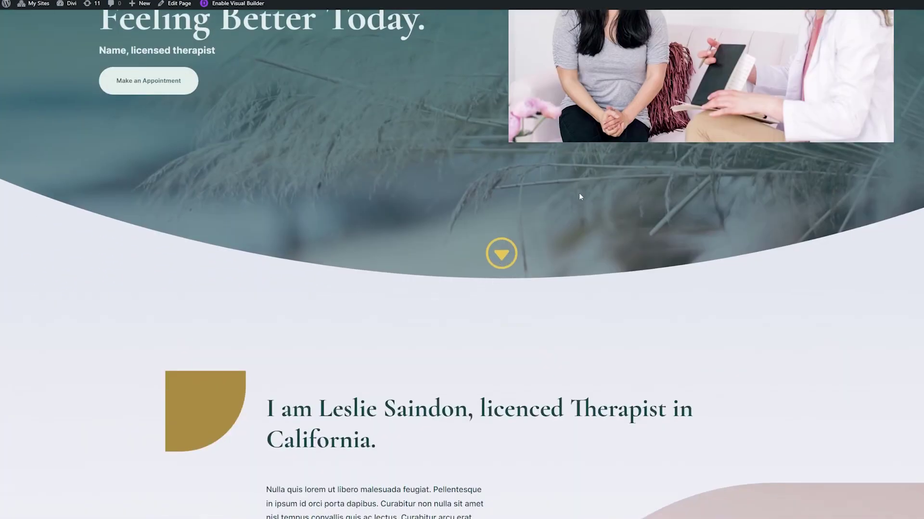
pyautogui.scroll(-4, 579, 196)
pyautogui.scroll(-12, 504, 107)
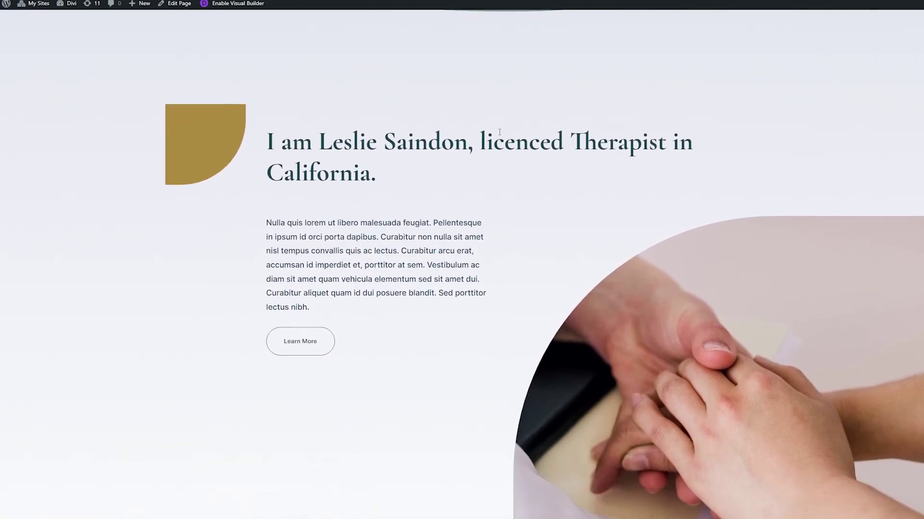
pyautogui.scroll(-19, 446, 254)
pyautogui.scroll(20, 444, 316)
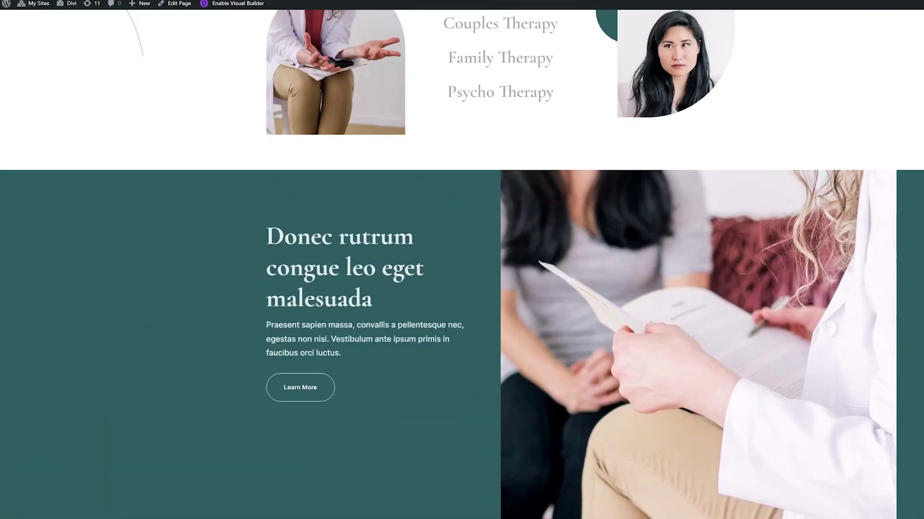
pyautogui.scroll(15, 446, 336)
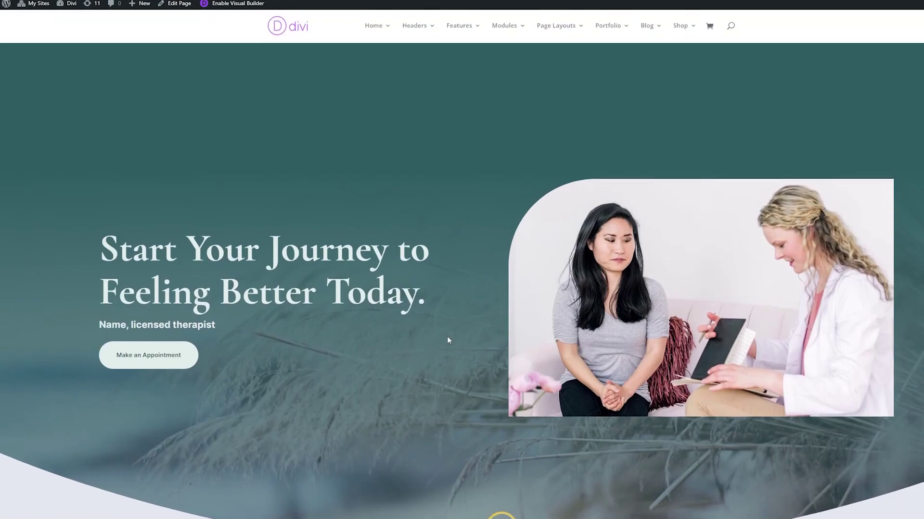
# Re-enter the visual builder and expand the hero header's scroll-down icon design options
pyautogui.click(238, 4)
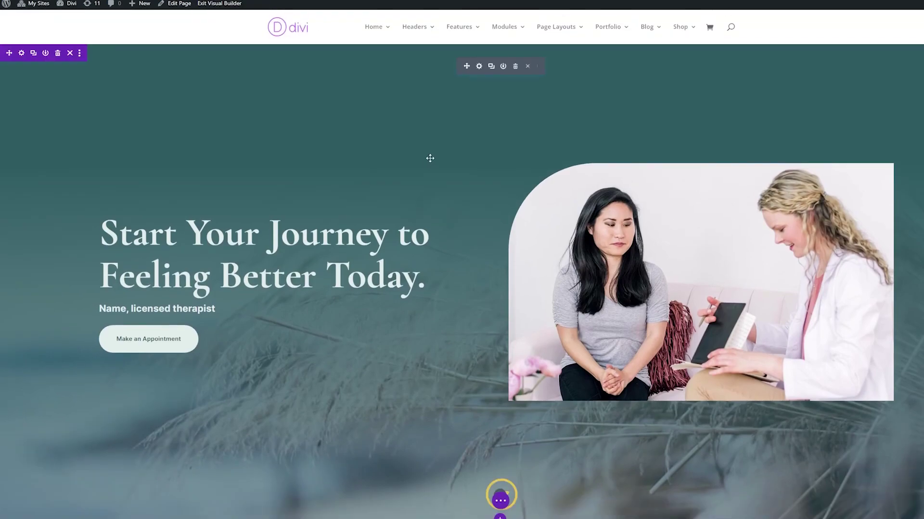
pyautogui.click(478, 66)
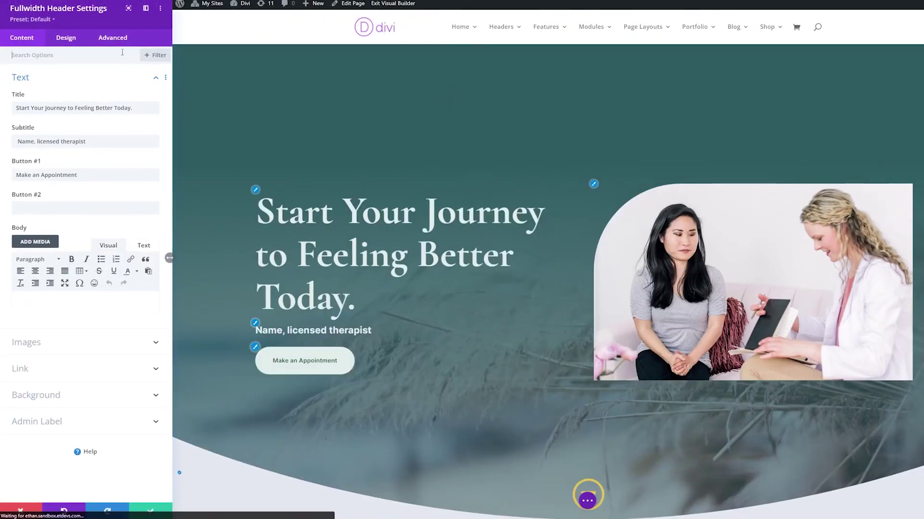
pyautogui.click(66, 38)
pyautogui.click(37, 105)
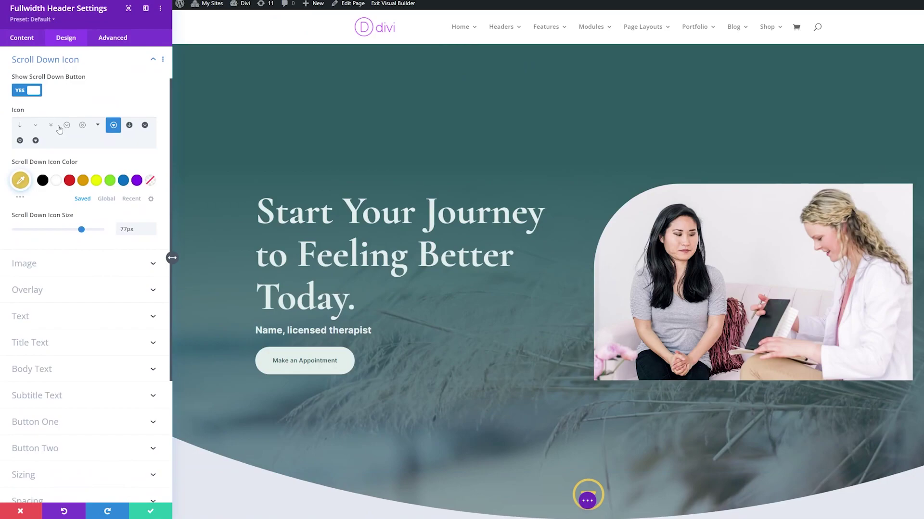
# Try another scroll-down icon style in dark teal #0e4951, shrunk to about 57px
pyautogui.click(129, 126)
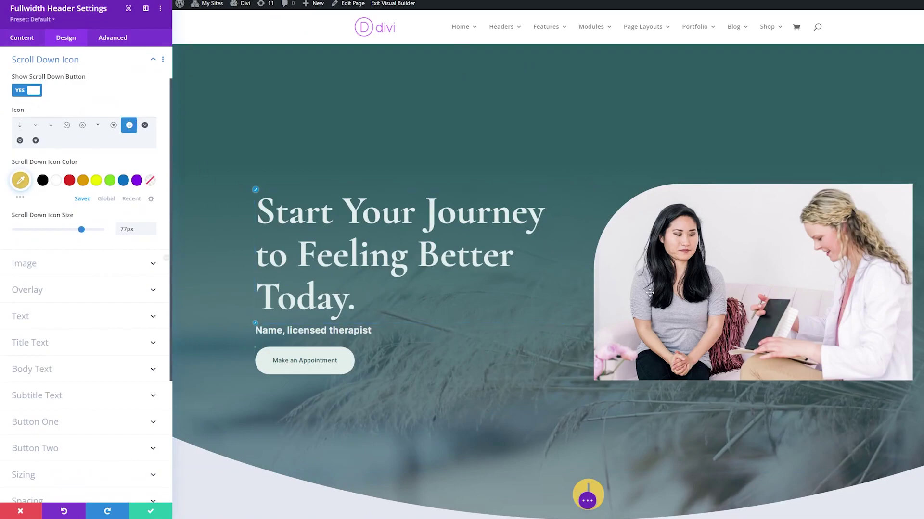
pyautogui.click(20, 180)
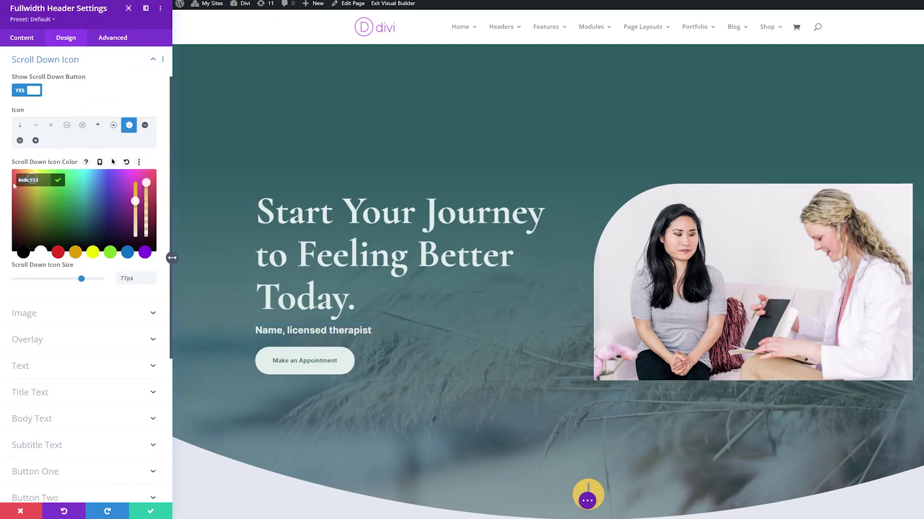
pyautogui.write('#0e4951')
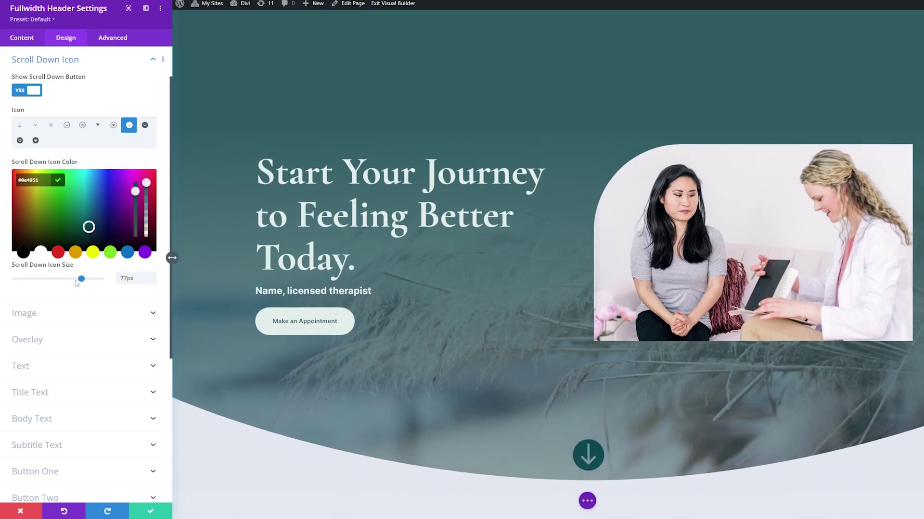
pyautogui.moveTo(75, 283); pyautogui.dragTo(66, 281)
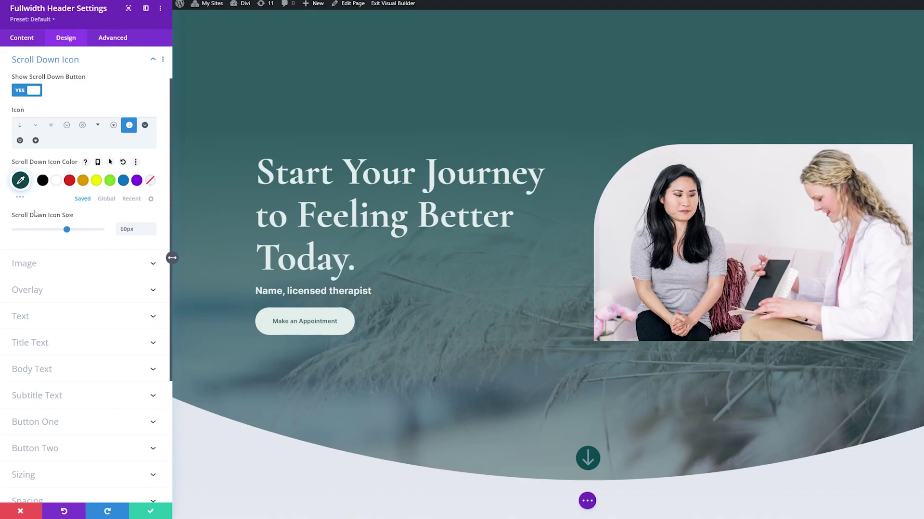
# Settle on the circled triangle icon in pale #e1ecea at 50px
pyautogui.click(36, 141)
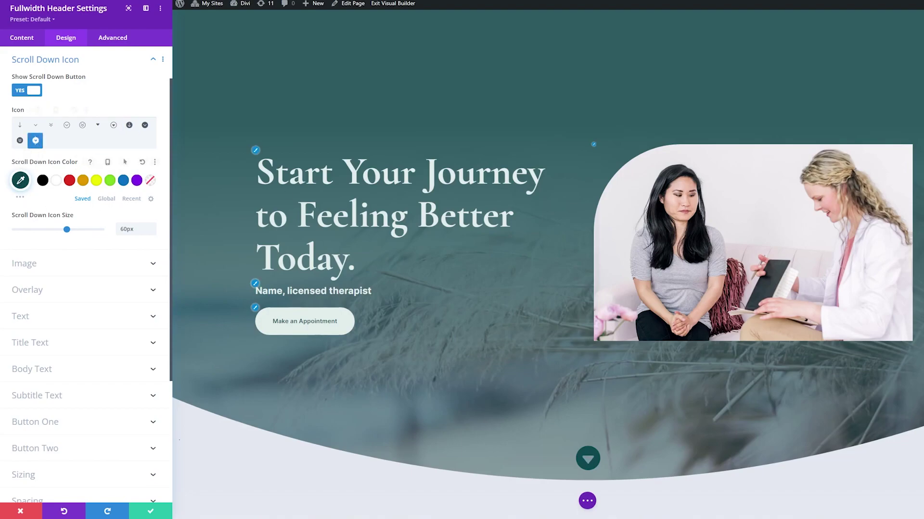
pyautogui.click(20, 181)
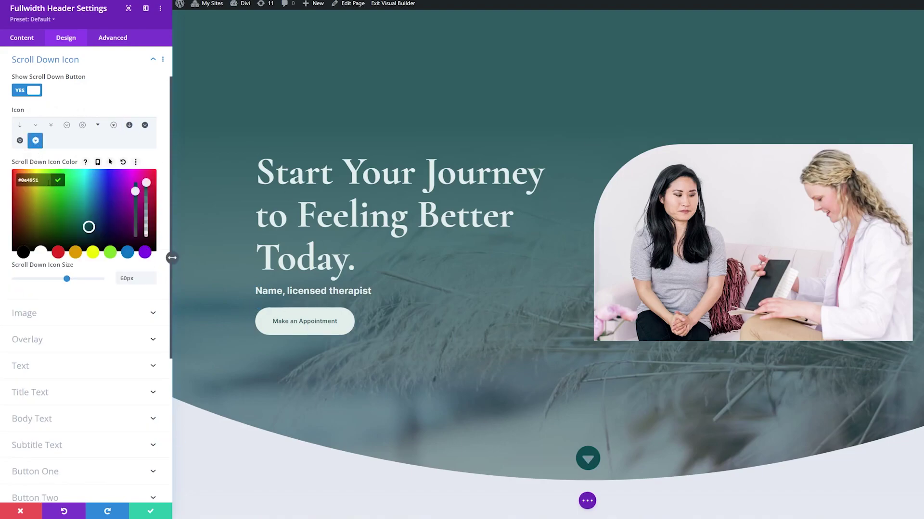
pyautogui.write('#e1ecea')
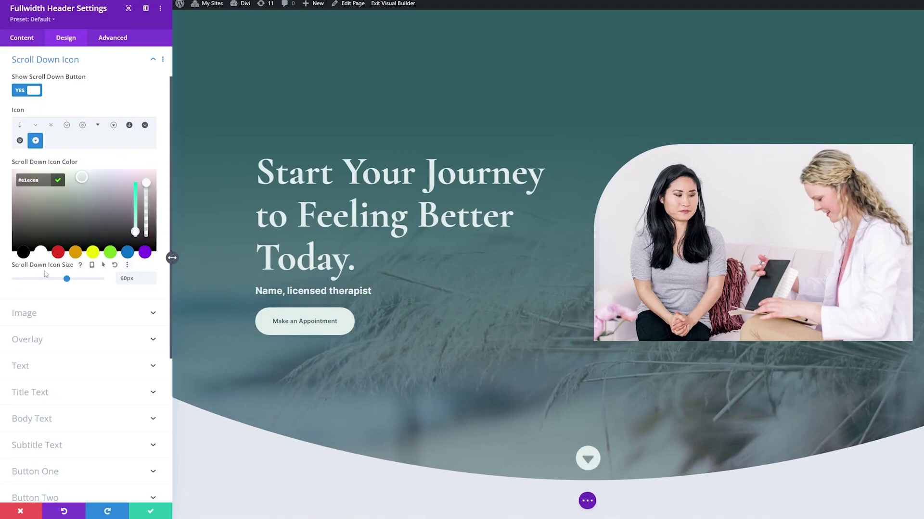
pyautogui.click(64, 279)
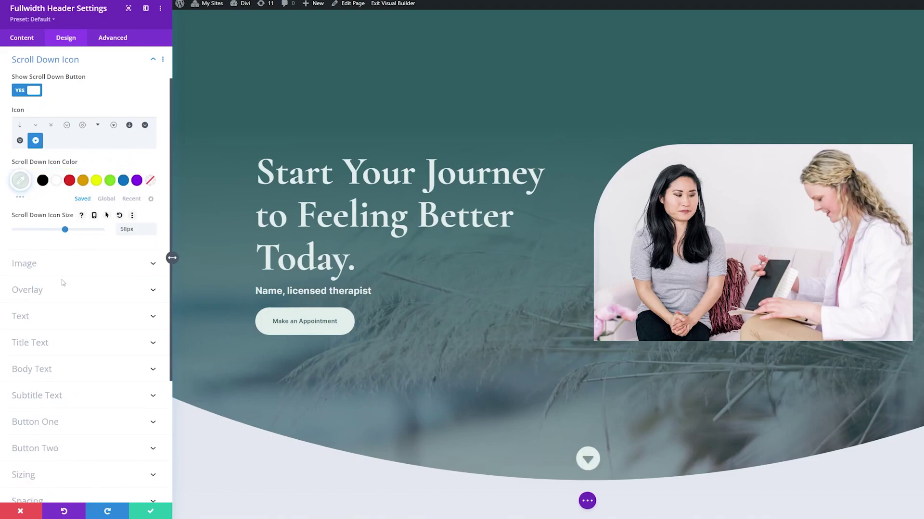
pyautogui.scroll(-1, 619, 357)
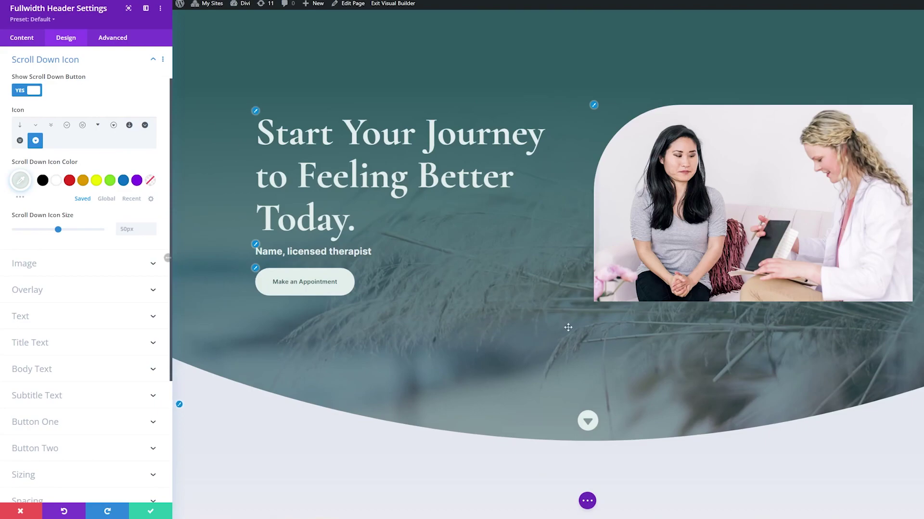
# Paste Scroll Down Button CSS: #2e5b61 background, 45% radius, 12px/40px/14px/40px padding
pyautogui.click(113, 43)
pyautogui.click(66, 105)
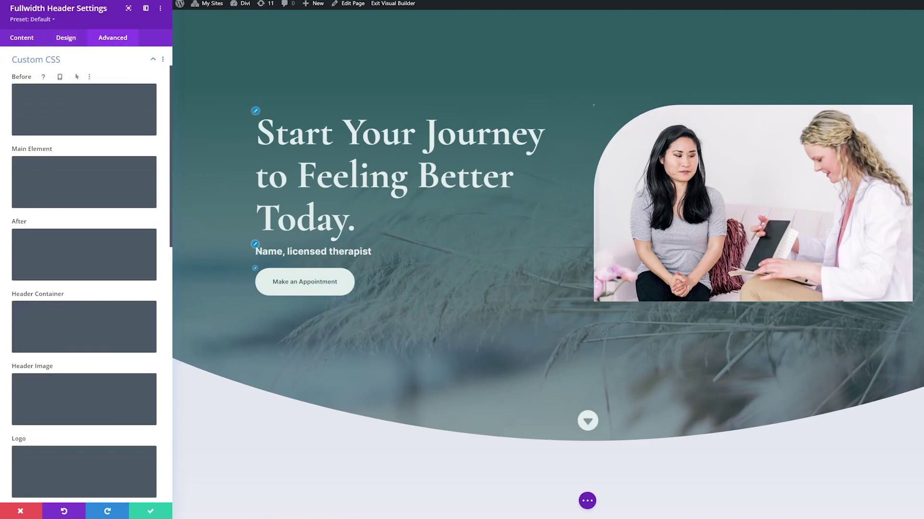
pyautogui.scroll(-8, 84, 299)
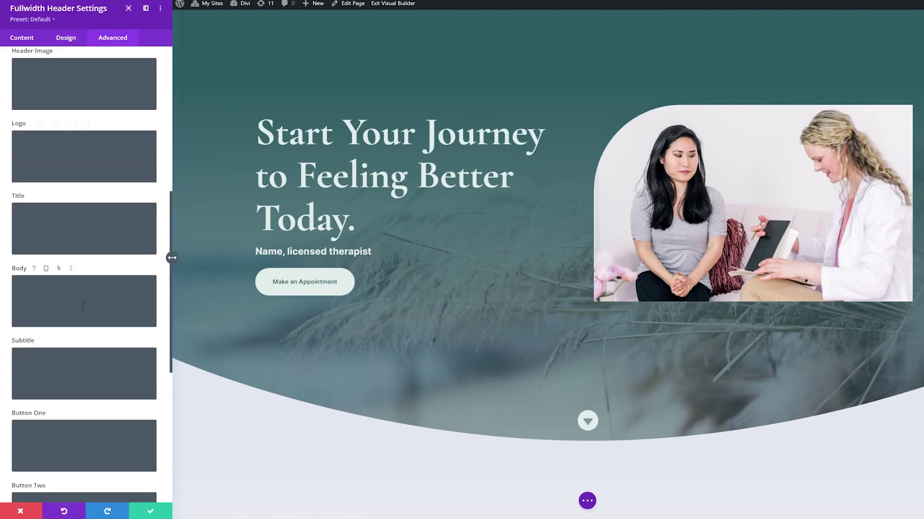
pyautogui.scroll(-3, 82, 306)
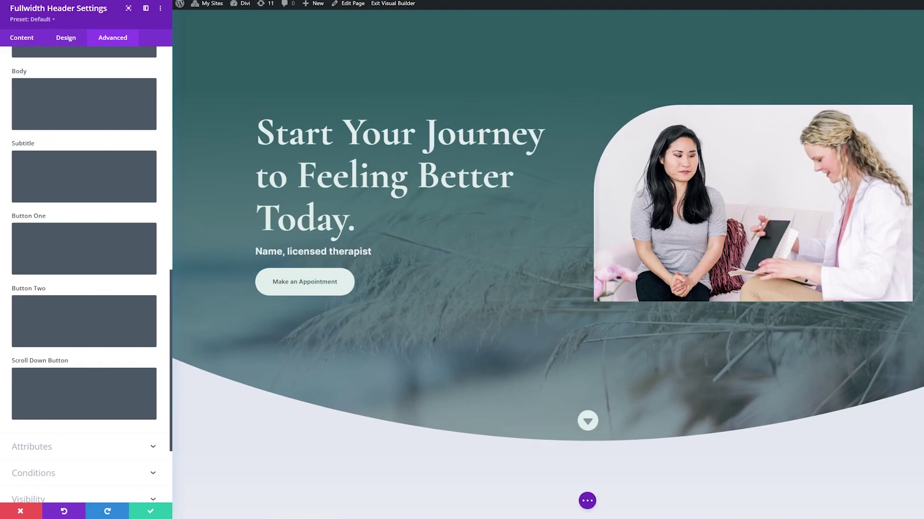
pyautogui.click(106, 387)
pyautogui.write('border-radius: 45%; padding:12px 40px 14px 40px; background-color: #2e5b61')
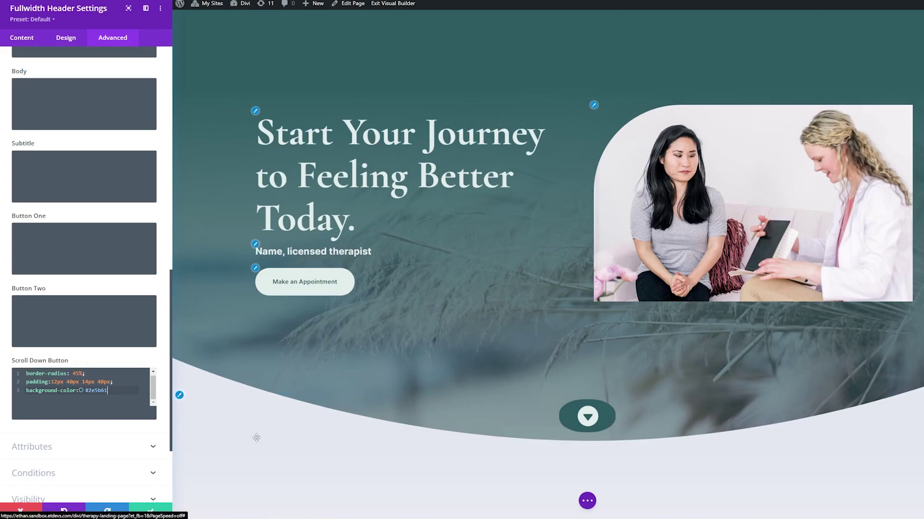
# Save the header settings, exit the visual builder, and scroll the live page to check the pill button
pyautogui.click(149, 512)
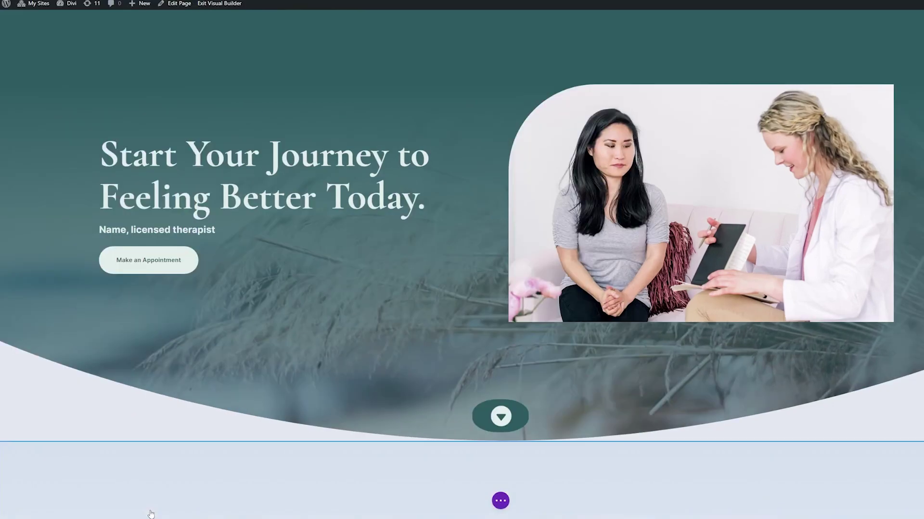
pyautogui.click(500, 500)
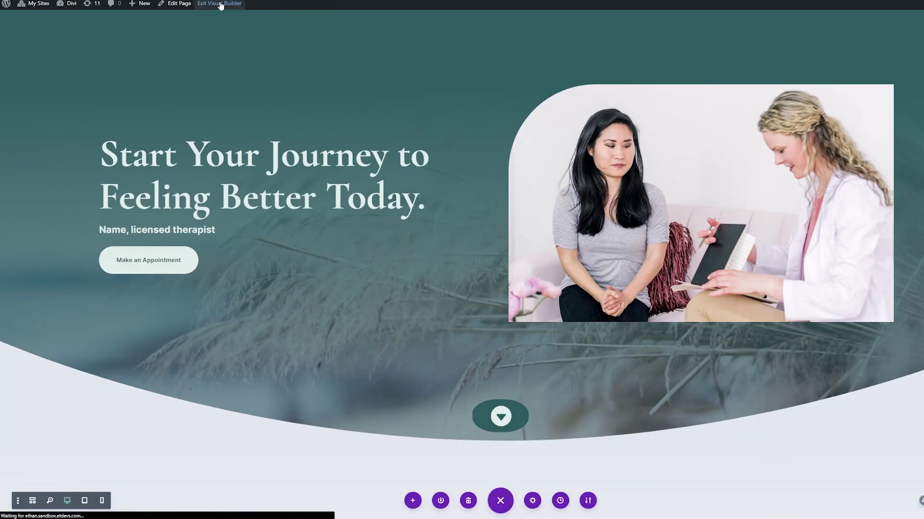
pyautogui.click(219, 4)
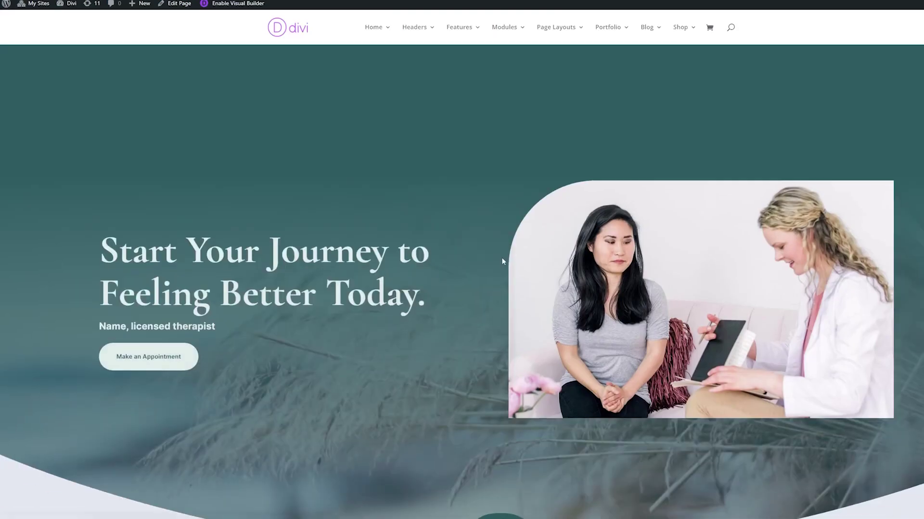
pyautogui.scroll(-3, 499, 245)
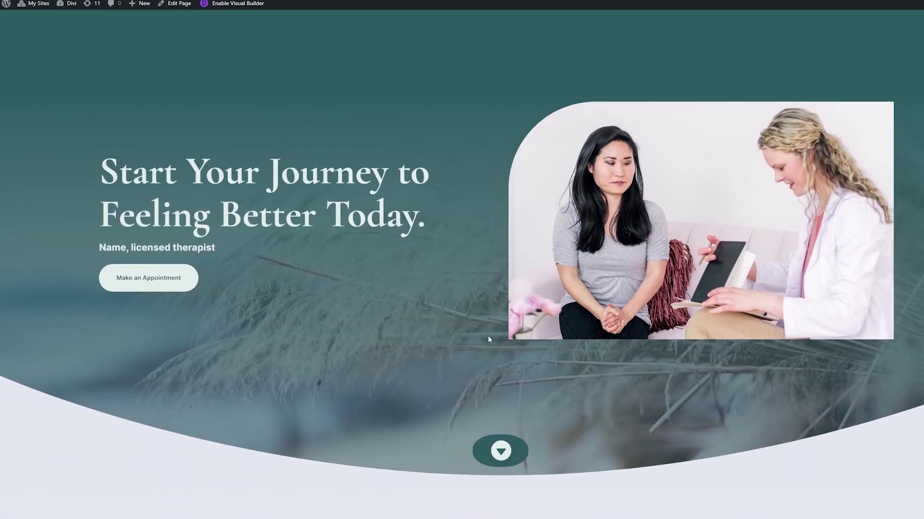